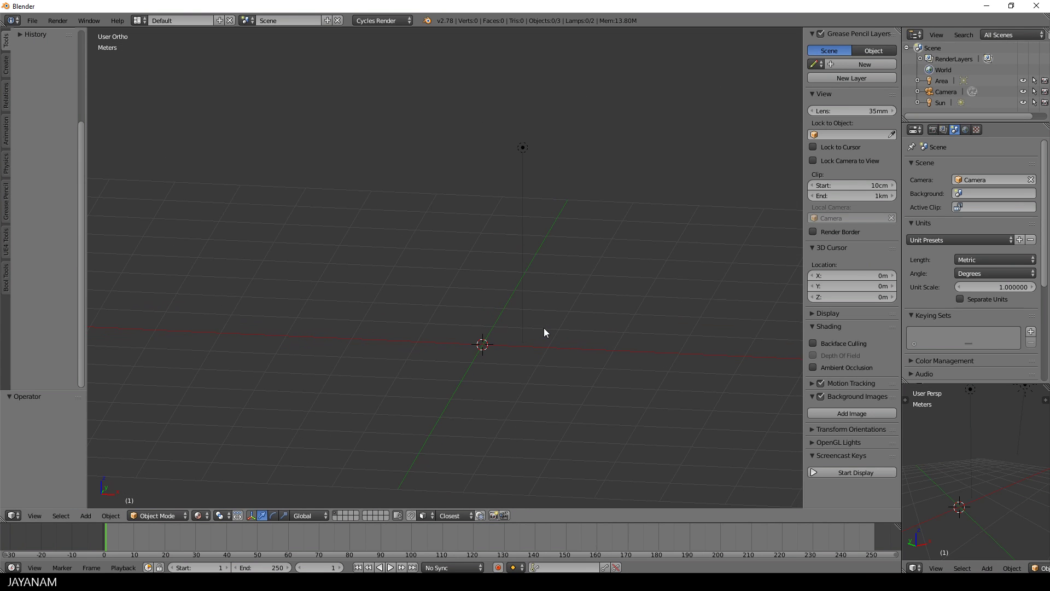
# - Add a UV sphere mesh to the scene
pyautogui.hotkey('shift', 'a')
pyautogui.moveTo(544, 328)
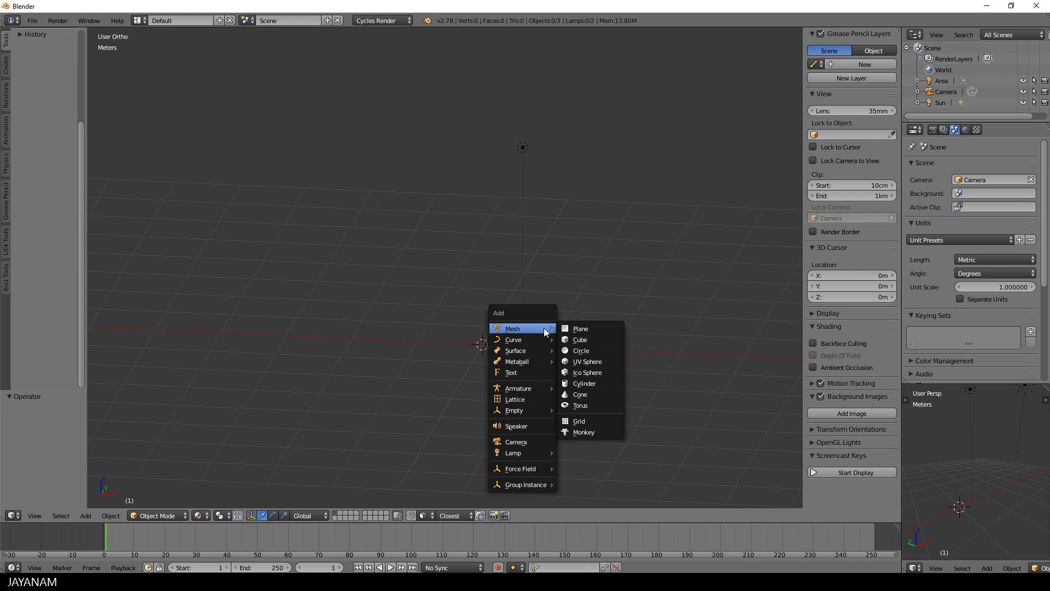
pyautogui.click(596, 361)
# - Raise the sphere to about 1.011 m on Z from front view, then orbit overhead
pyautogui.press('KP_1')
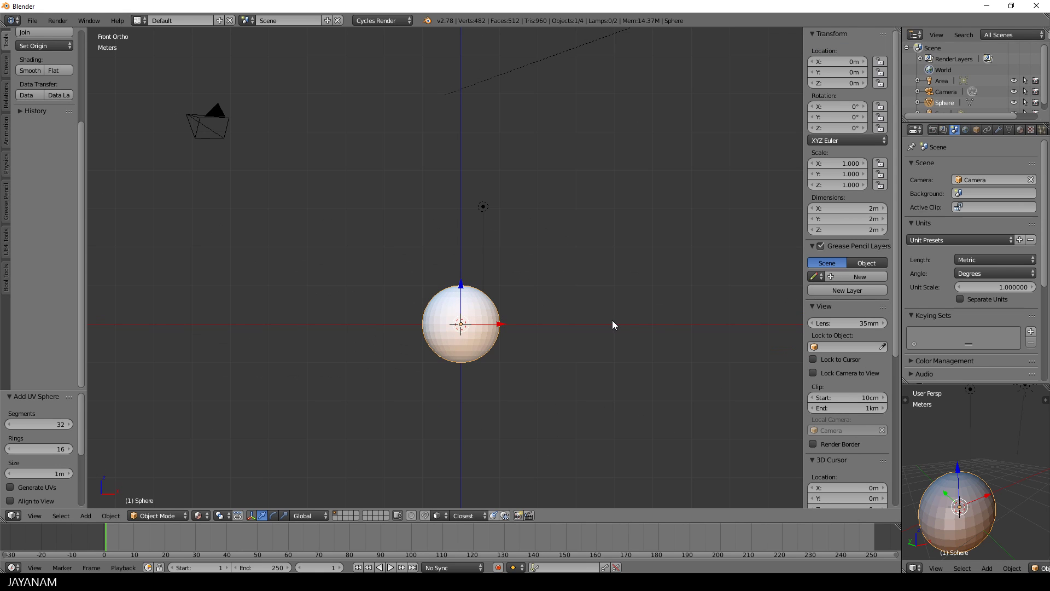
pyautogui.moveTo(468, 292); pyautogui.dragTo(474, 249)
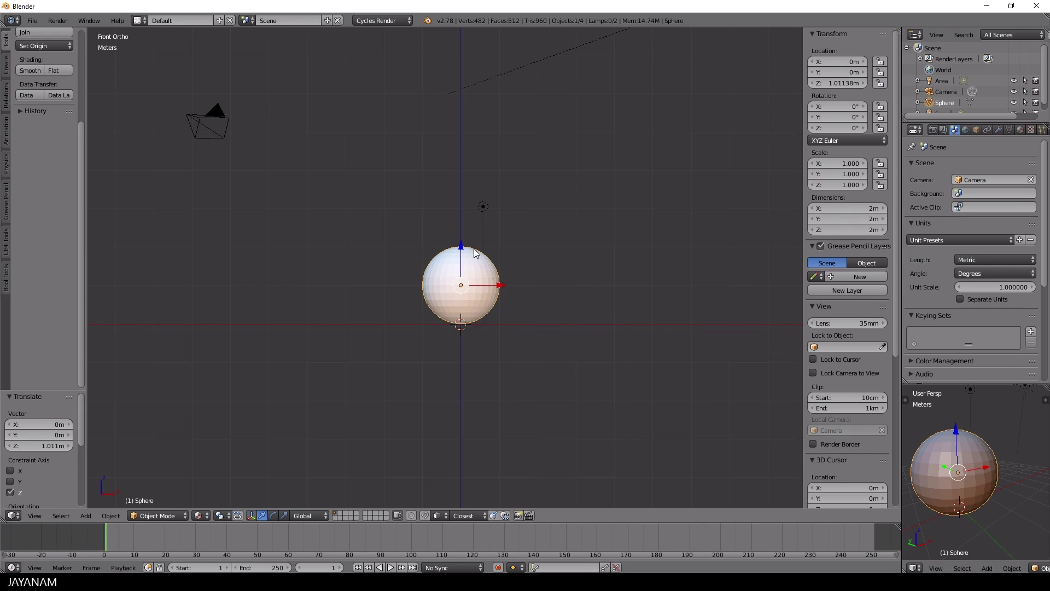
pyautogui.moveTo(473, 248); pyautogui.dragTo(514, 375, button='middle')
pyautogui.hotkey('ctrl', '.')
pyautogui.click(440, 377)
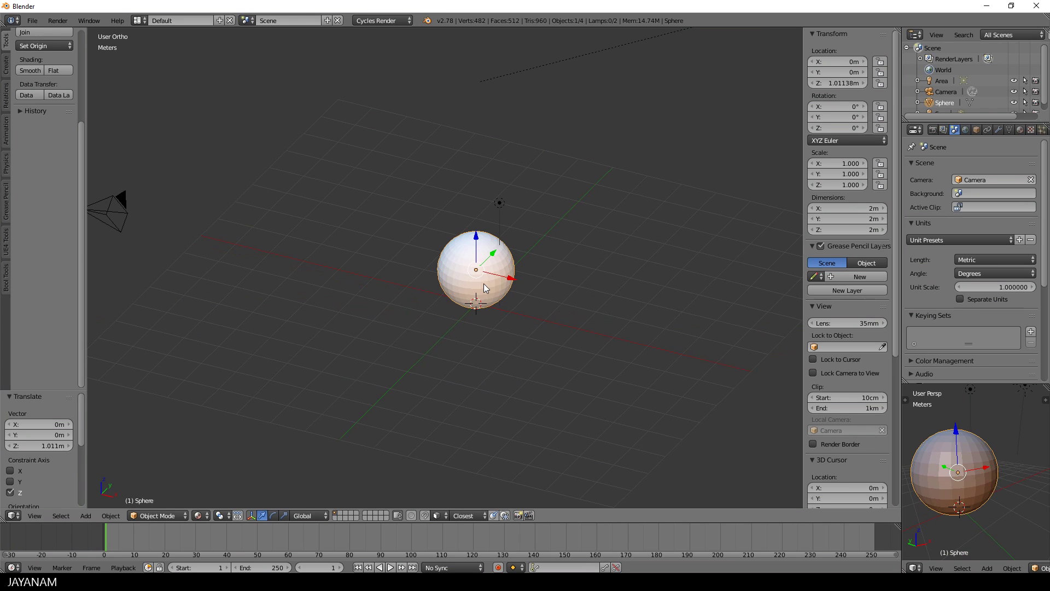
# - Switch the viewport shading to Solid
pyautogui.click(199, 516)
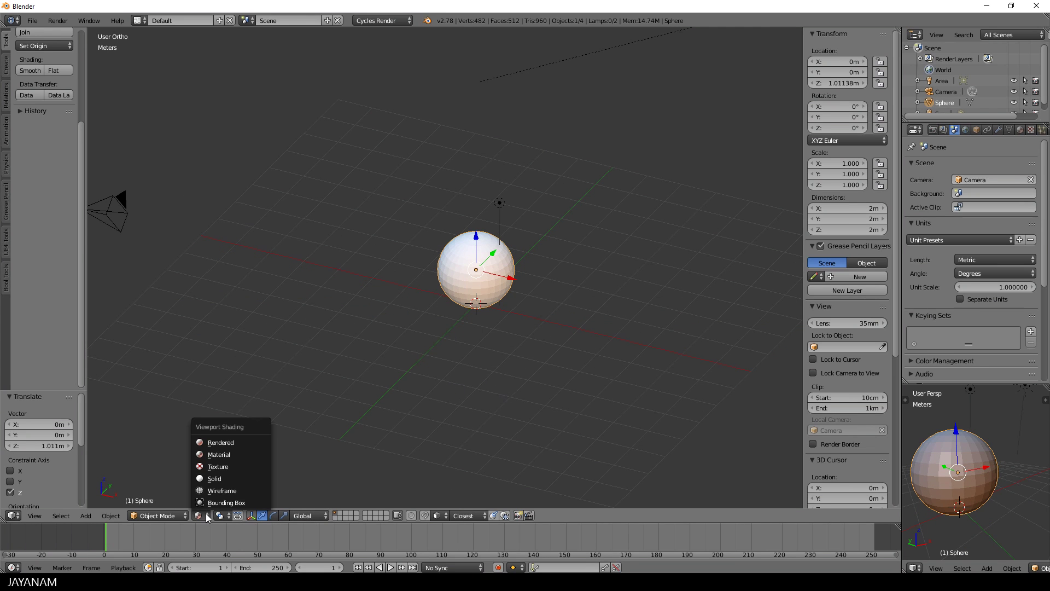
pyautogui.click(216, 478)
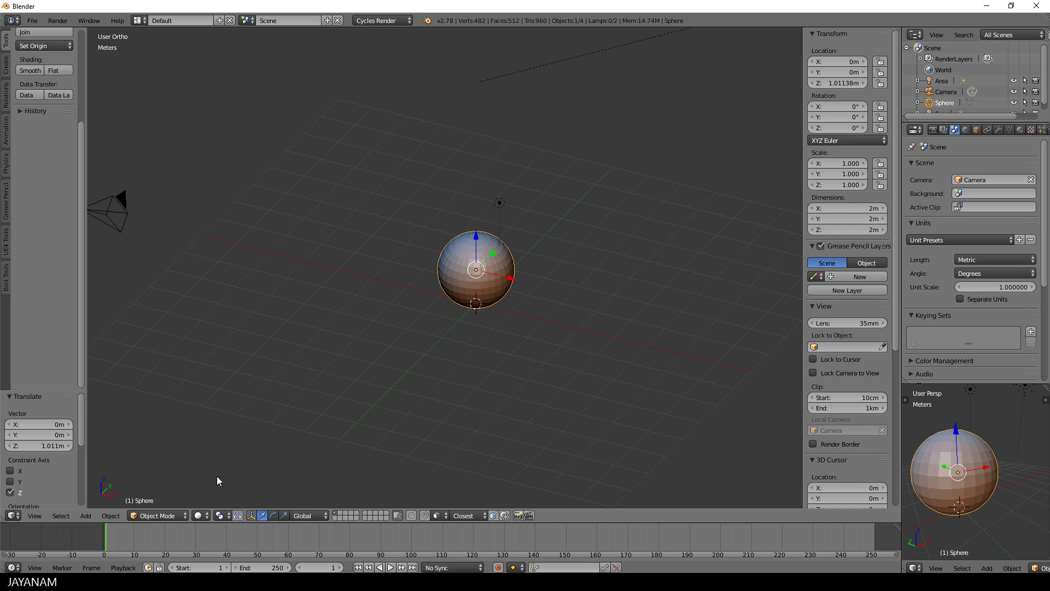
pyautogui.scroll(-10, 871, 470)
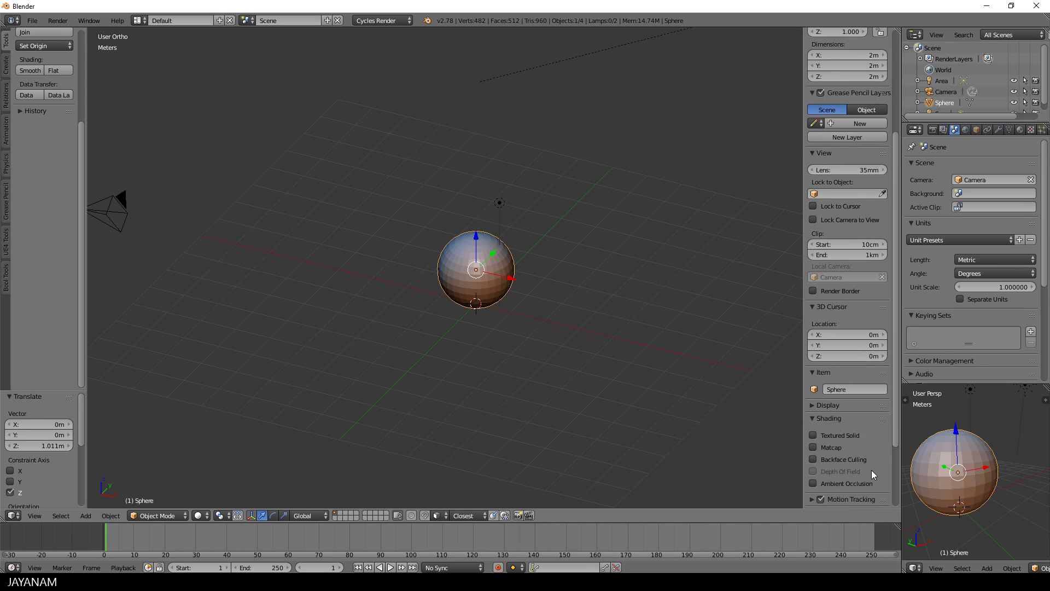
# - Start the Screencast Keys display and expand the OpenGL Lights settings
pyautogui.click(847, 500)
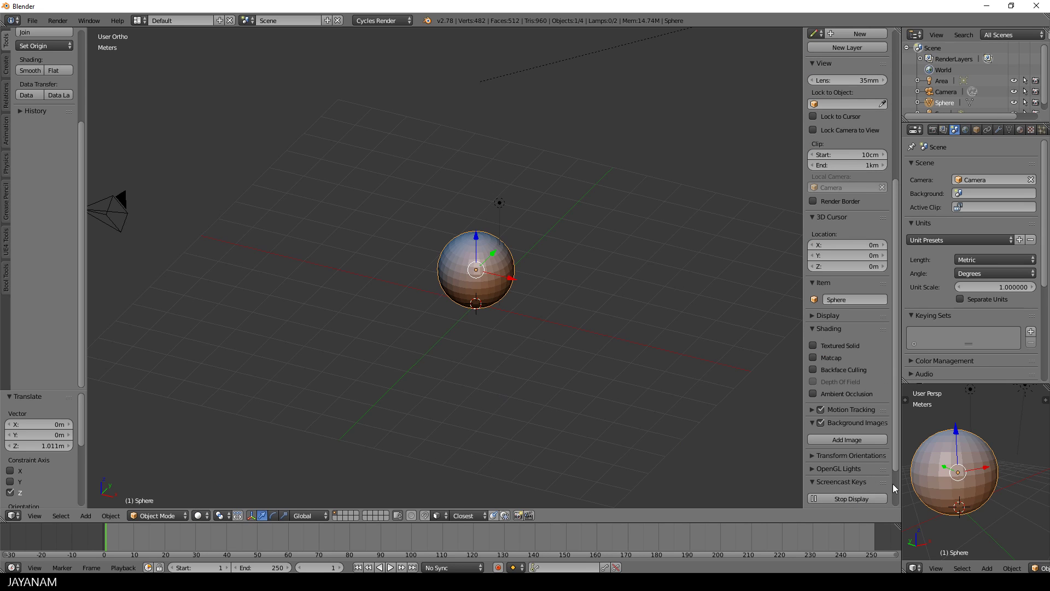
pyautogui.click(812, 468)
pyautogui.scroll(-2, 854, 477)
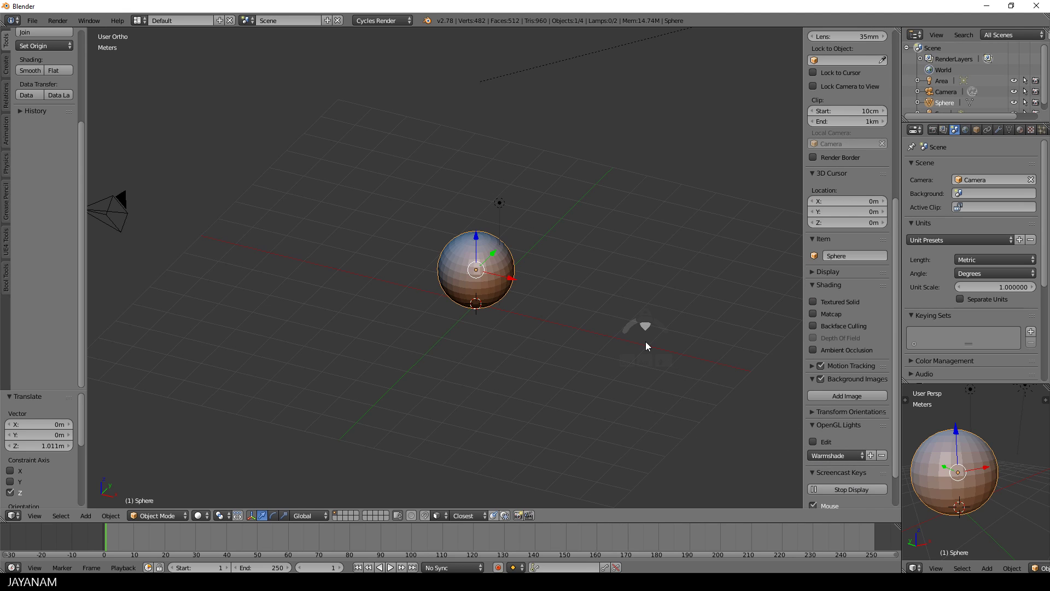
pyautogui.moveTo(646, 341); pyautogui.dragTo(622, 335, button='middle')
pyautogui.scroll(2, 623, 335)
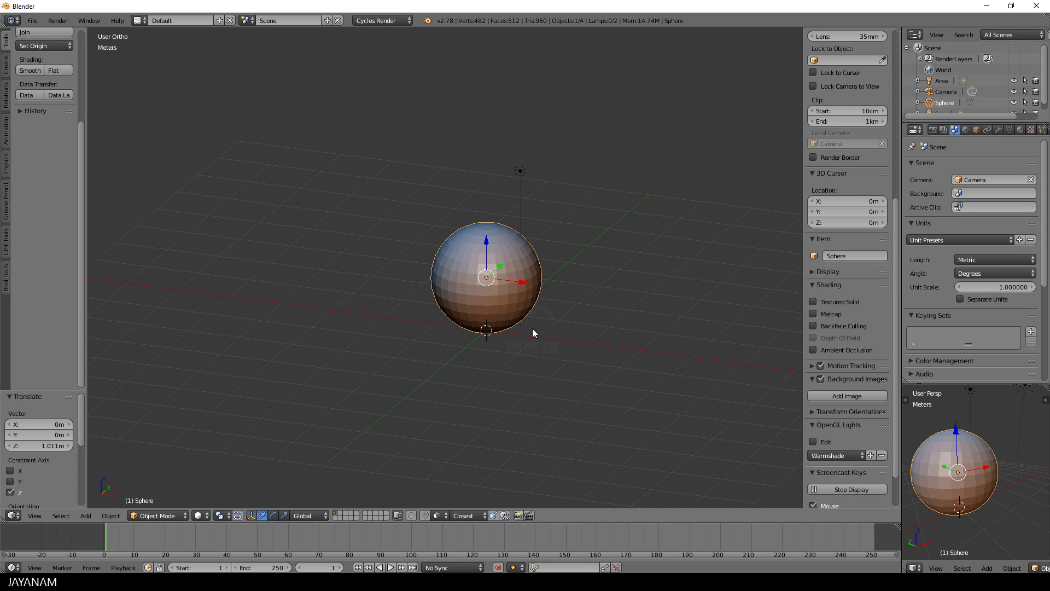
# - Give the sphere a level 2 subdivision surface and return to front view
pyautogui.hotkey('ctrl', '1')
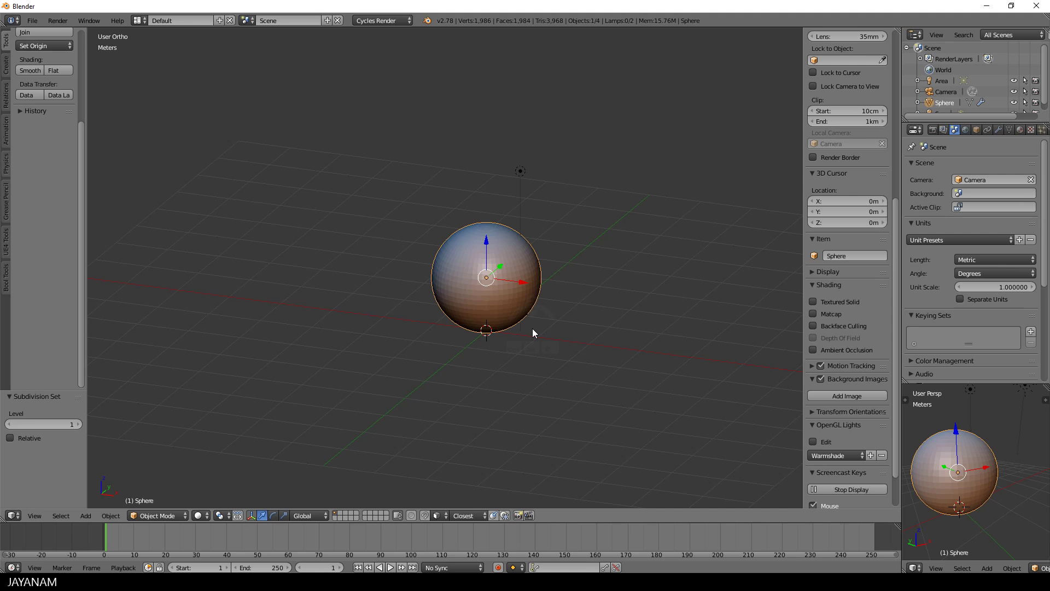
pyautogui.hotkey('ctrl', '2')
pyautogui.moveTo(532, 328); pyautogui.dragTo(526, 329, button='middle')
pyautogui.press('KP_1')
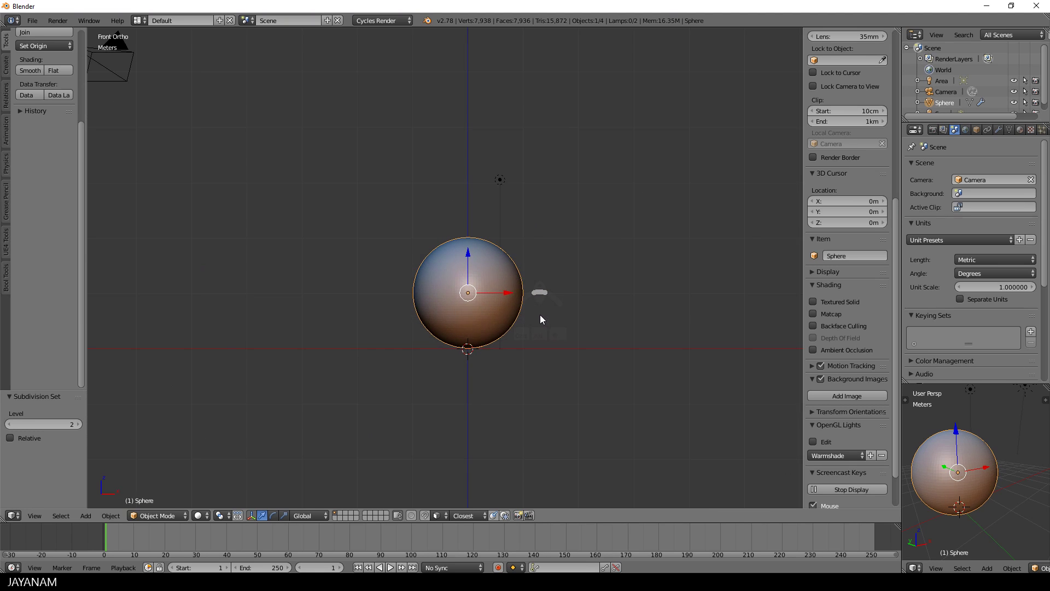
# - Enter Sculpt Mode and apply the Subsurf modifier to the mesh
pyautogui.hotkey('ctrl', 'z')
pyautogui.click(999, 130)
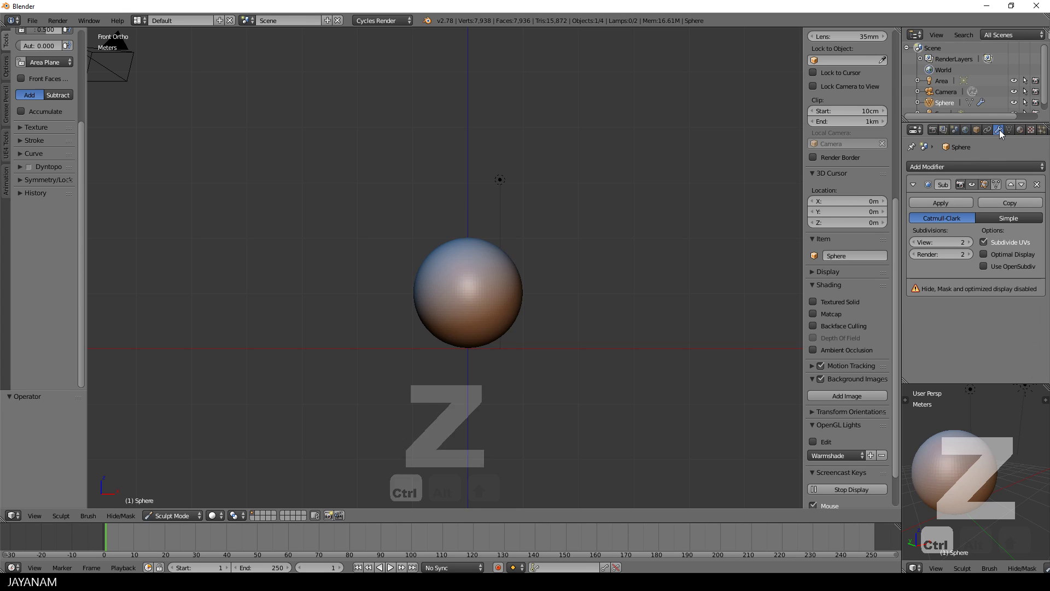
pyautogui.click(951, 203)
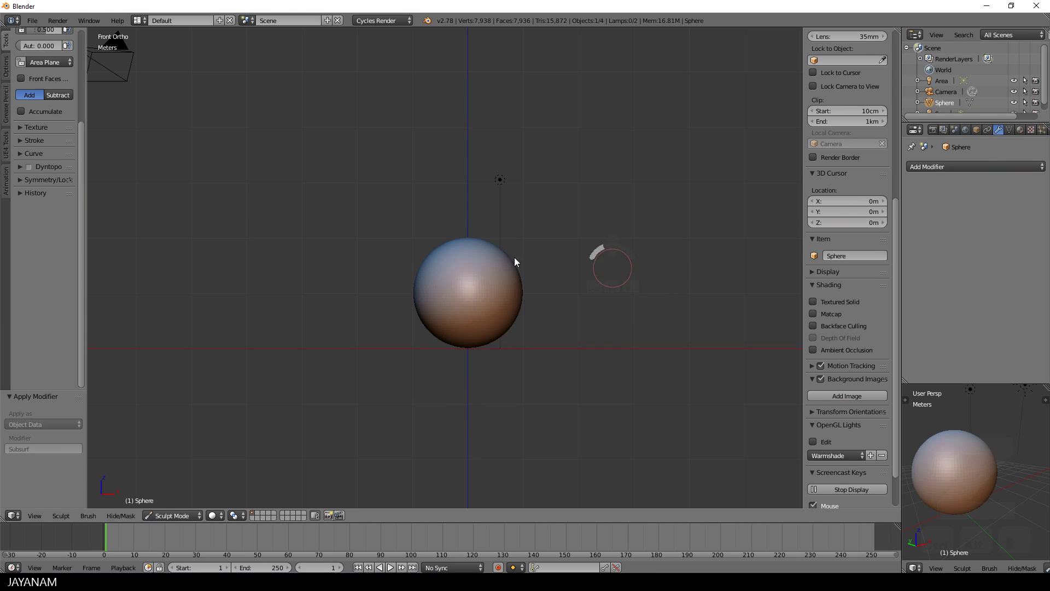
# - Enable Dyntopo with a 2 px detail size and expand the Symmetry/Lock options
pyautogui.click(19, 166)
pyautogui.hotkey('ctrl', 'z')
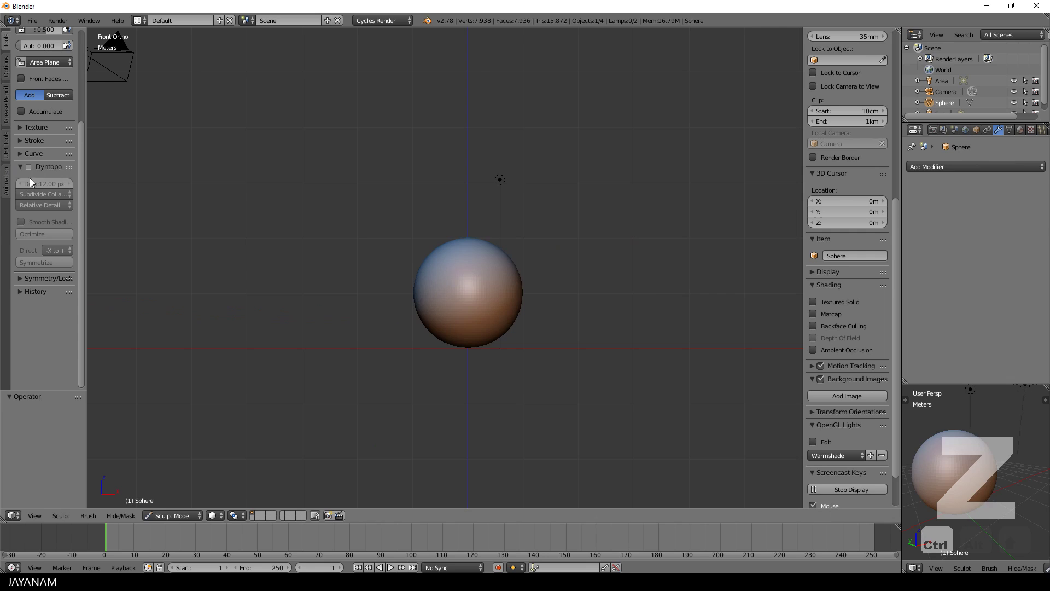
pyautogui.click(28, 167)
pyautogui.click(49, 184)
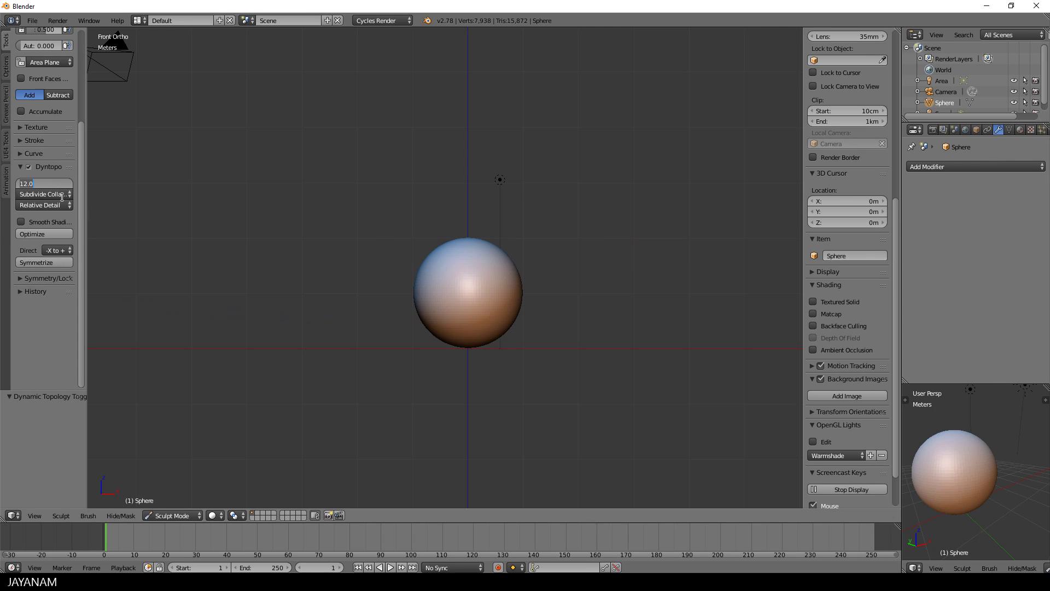
pyautogui.write('3')
pyautogui.press('Return')
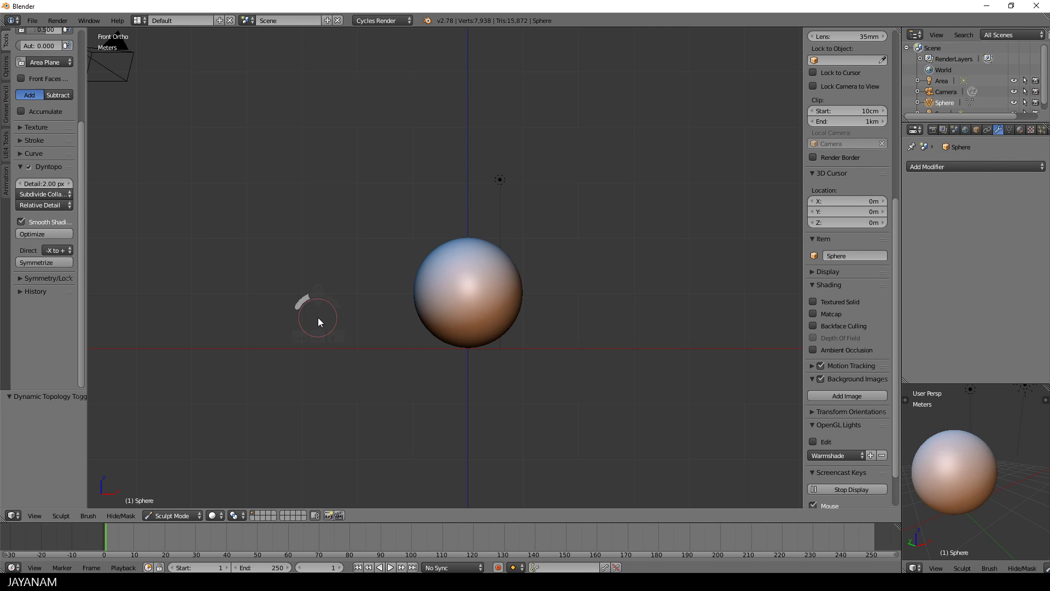
pyautogui.click(23, 279)
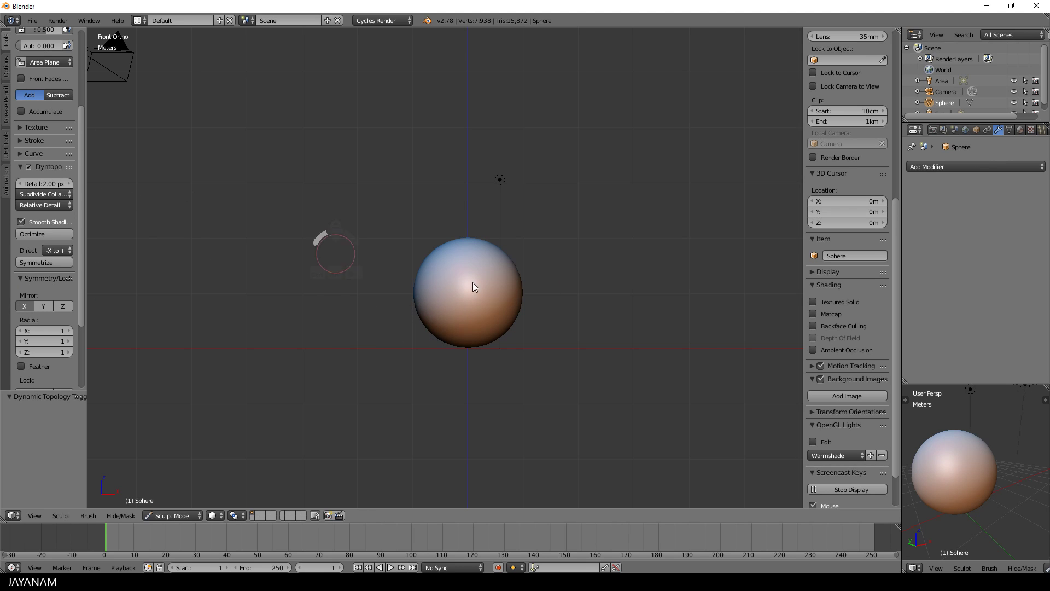
pyautogui.scroll(3, 598, 261)
pyautogui.scroll(1, 598, 260)
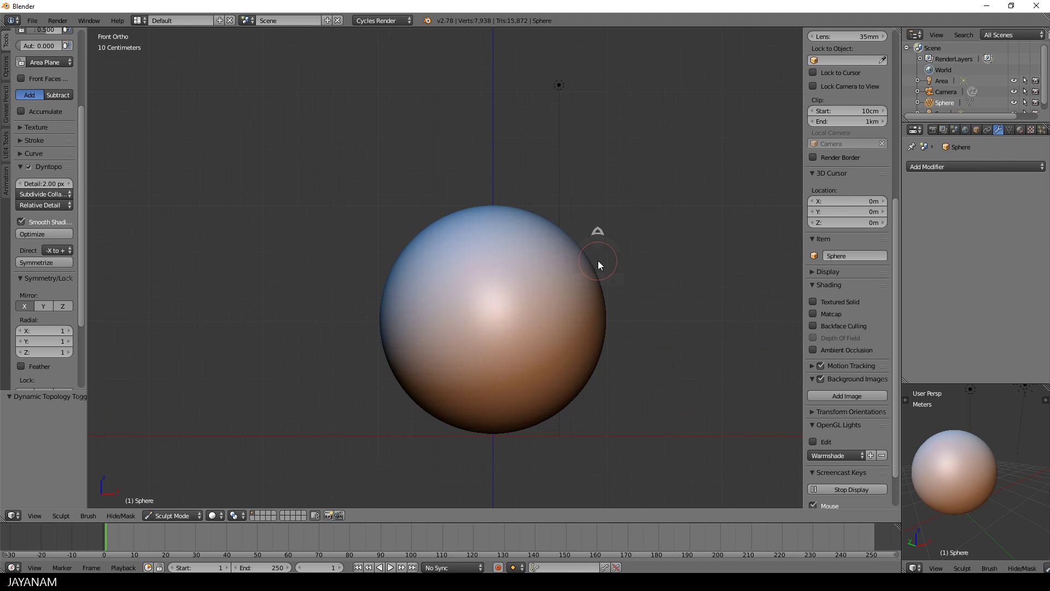
# - Select the Crease brush and widen the tool shelf
pyautogui.scroll(5, 78, 107)
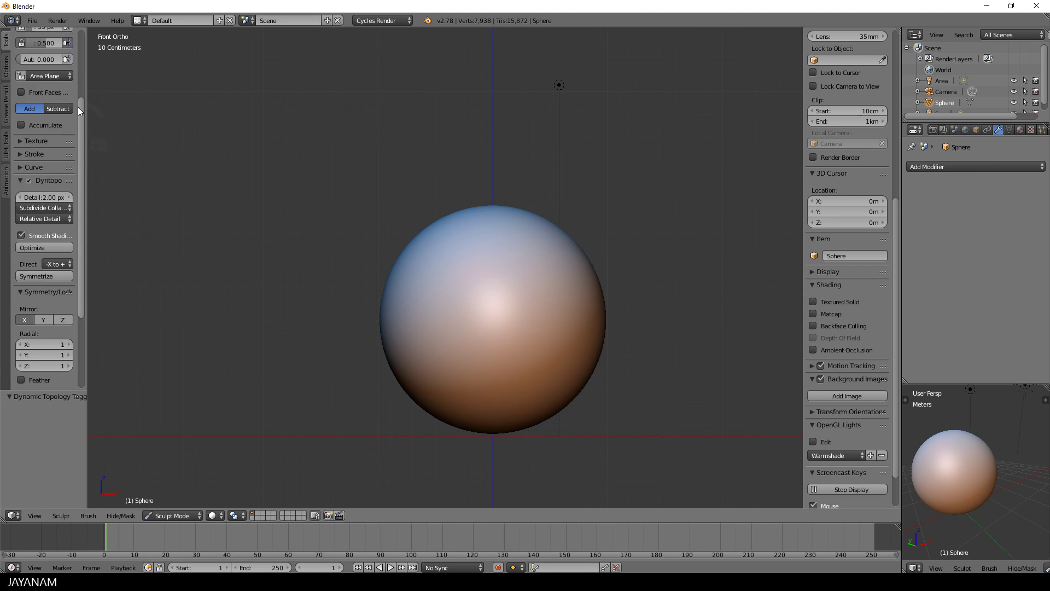
pyautogui.click(40, 70)
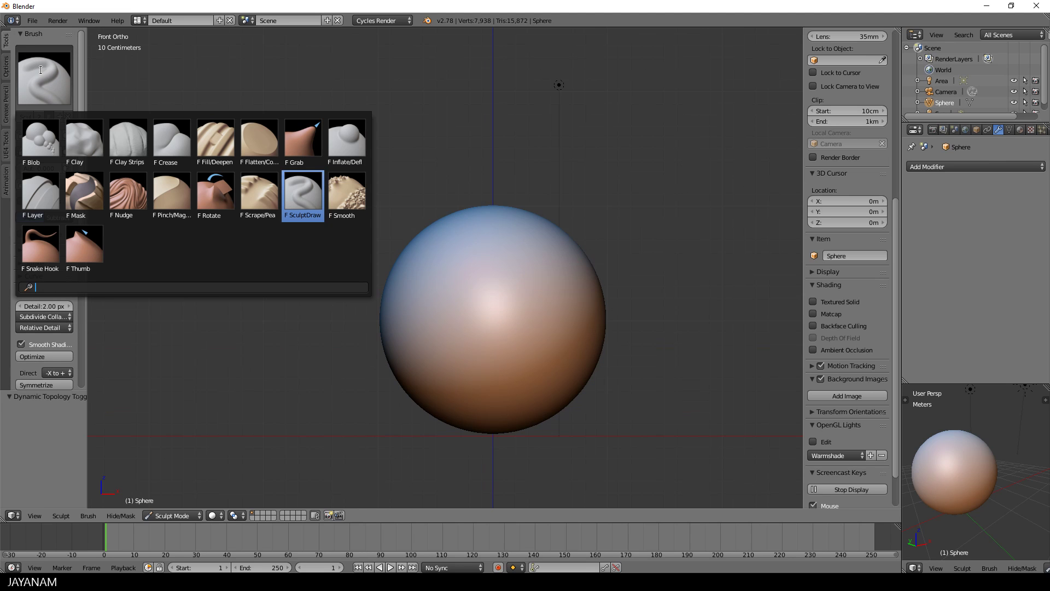
pyautogui.click(174, 145)
pyautogui.moveTo(86, 122); pyautogui.dragTo(159, 122)
# - Set the Crease brush to strength 1.000, pinch 1.000 and radius 25 px
pyautogui.moveTo(65, 152); pyautogui.dragTo(138, 152)
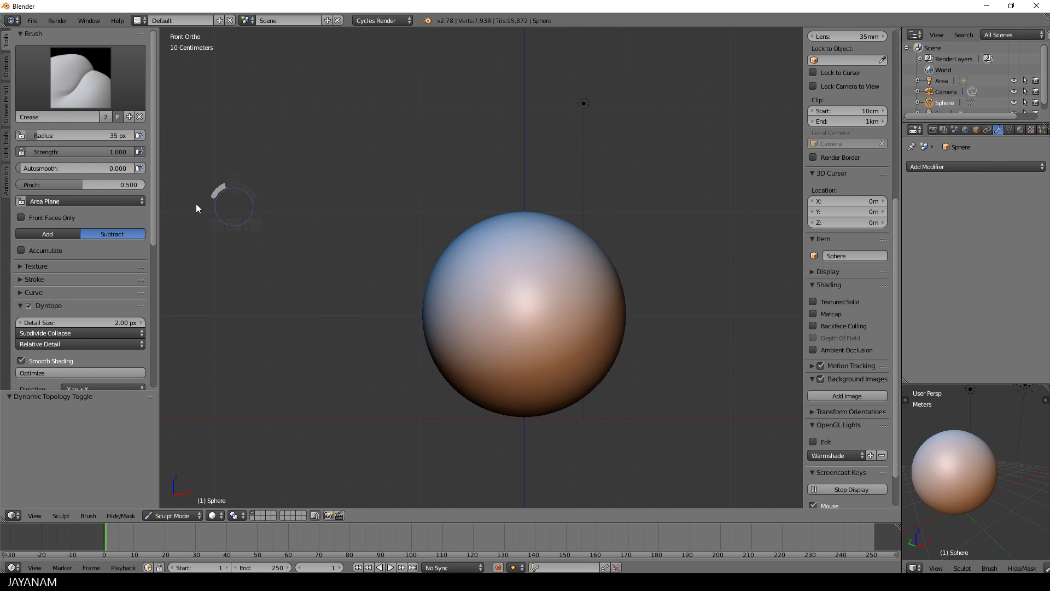
pyautogui.moveTo(83, 185); pyautogui.dragTo(144, 185)
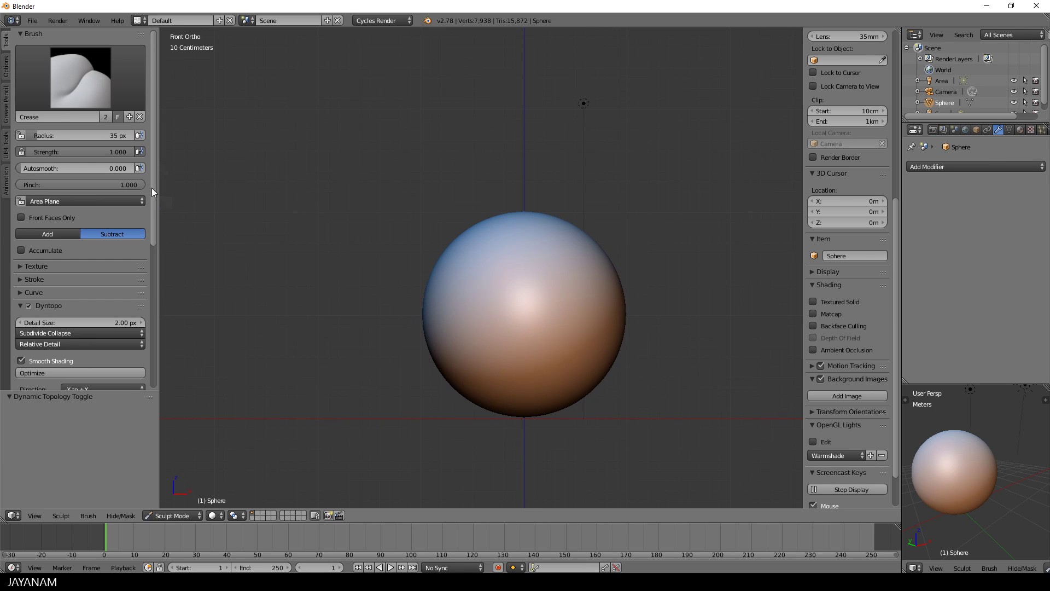
pyautogui.press('f')
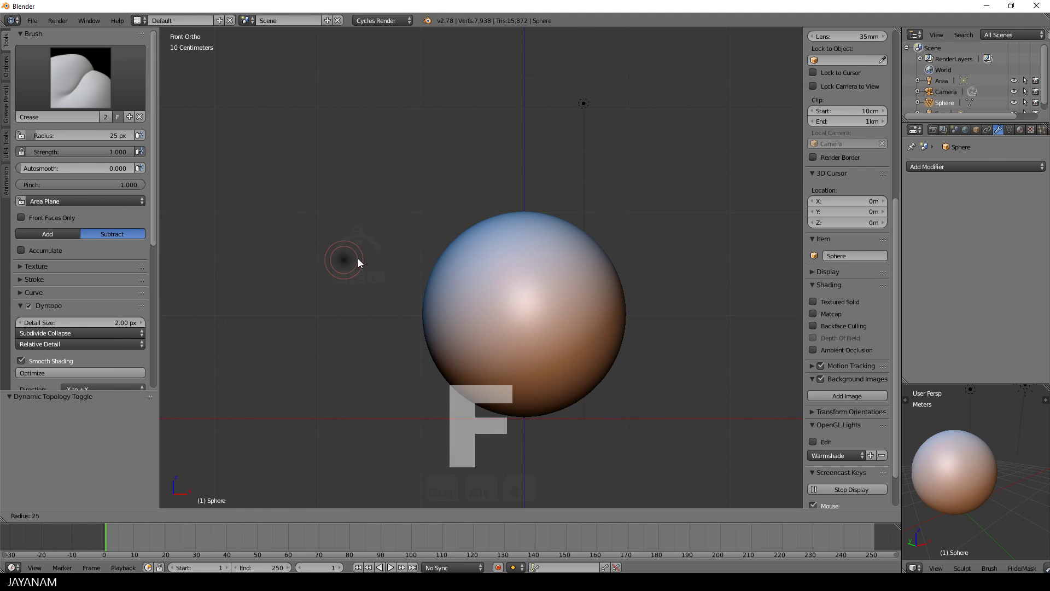
pyautogui.click(360, 260)
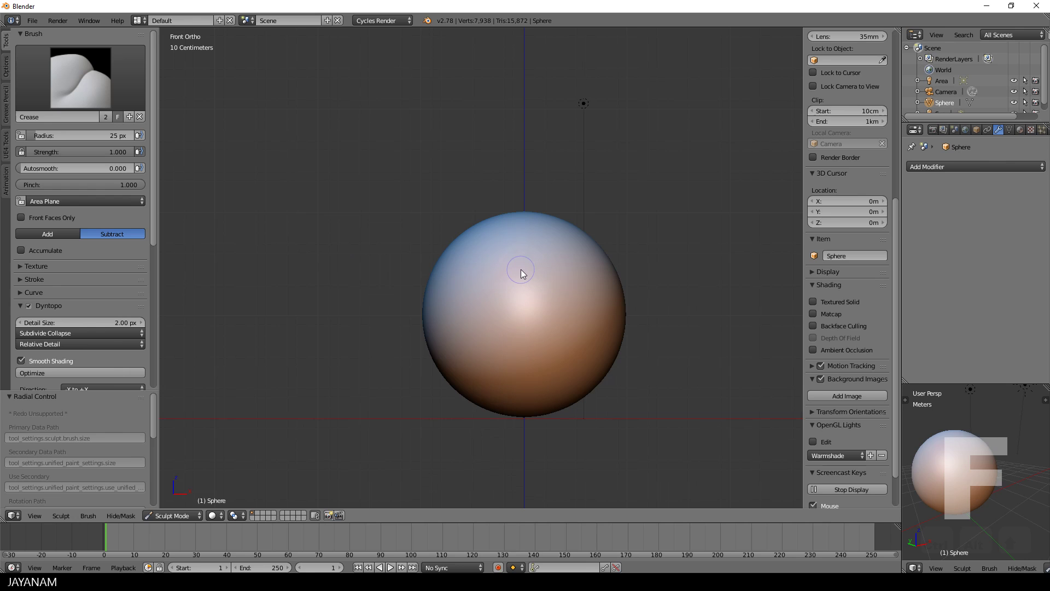
pyautogui.hotkey('shift', 'f')
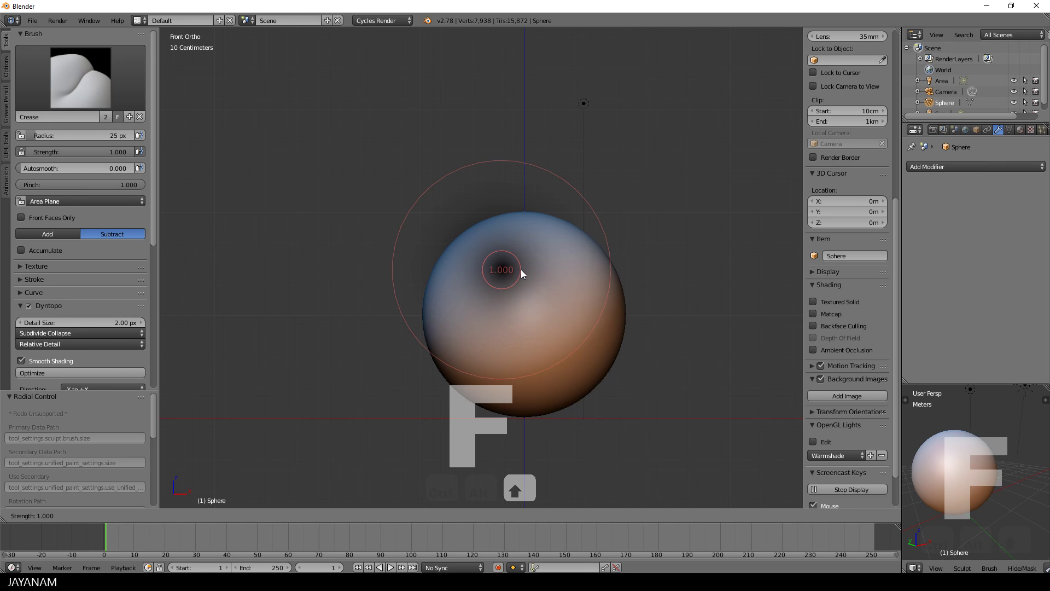
# - Keep strength at 1.000 and switch the stroke method to Line
pyautogui.click(520, 269)
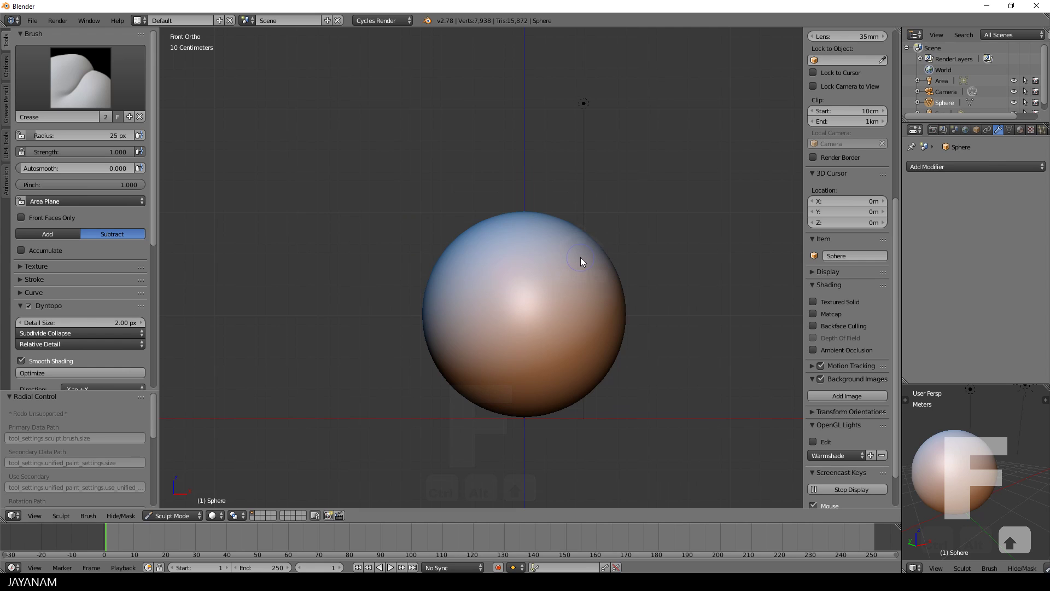
pyautogui.press('e')
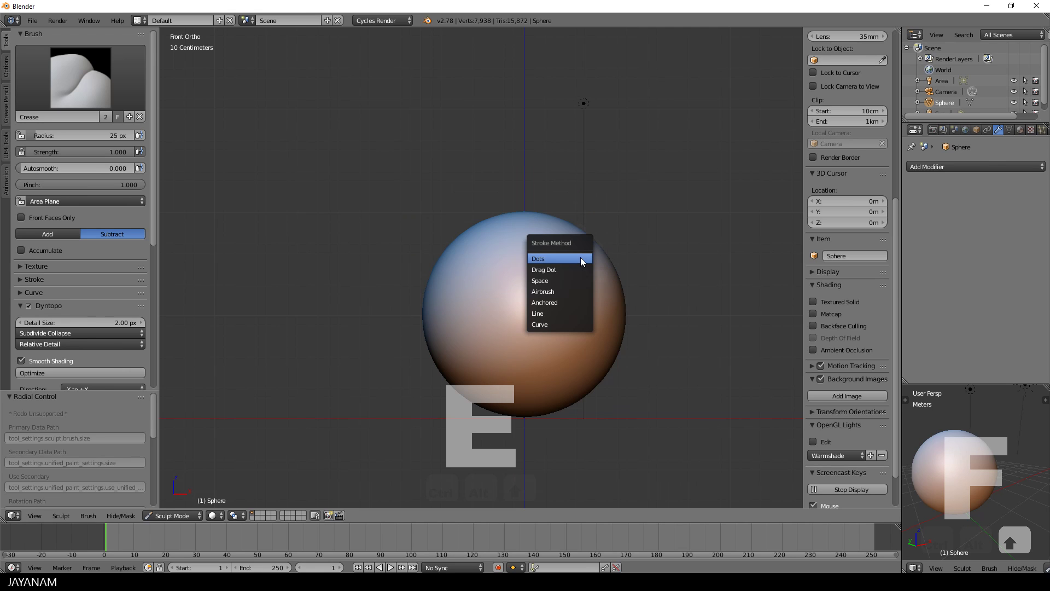
pyautogui.click(567, 311)
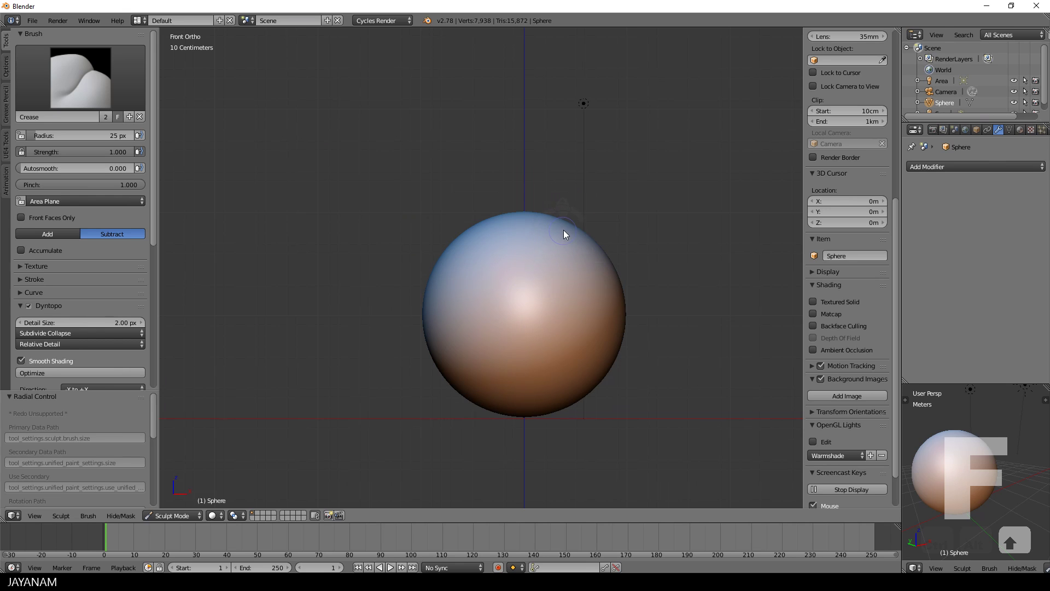
# - Carve another mirrored straight crease groove beside the first, checking it from several angles
pyautogui.moveTo(542, 295); pyautogui.dragTo(548, 290)
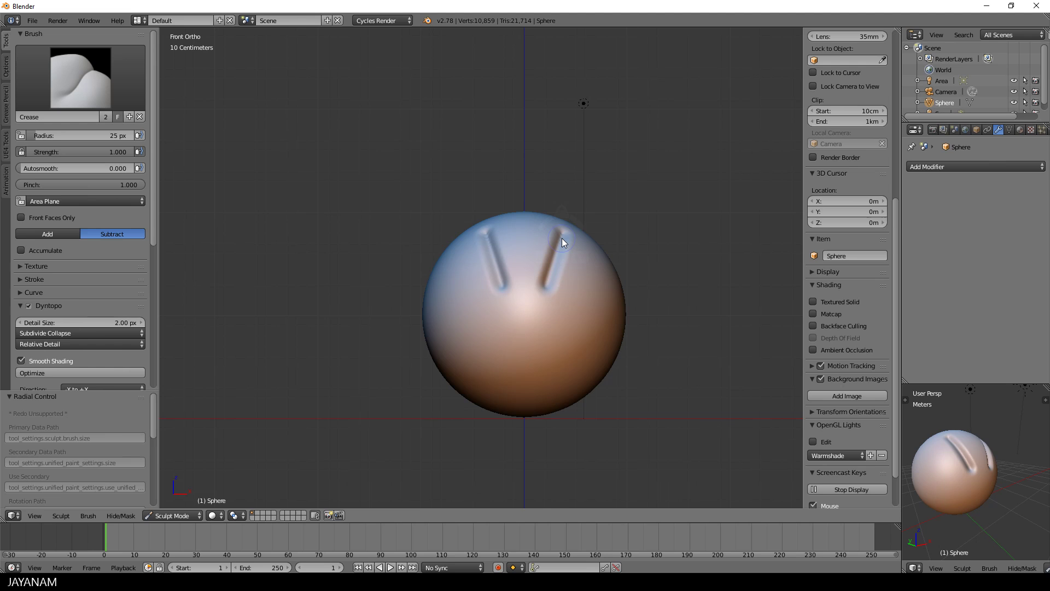
pyautogui.moveTo(643, 255); pyautogui.dragTo(597, 286, button='middle')
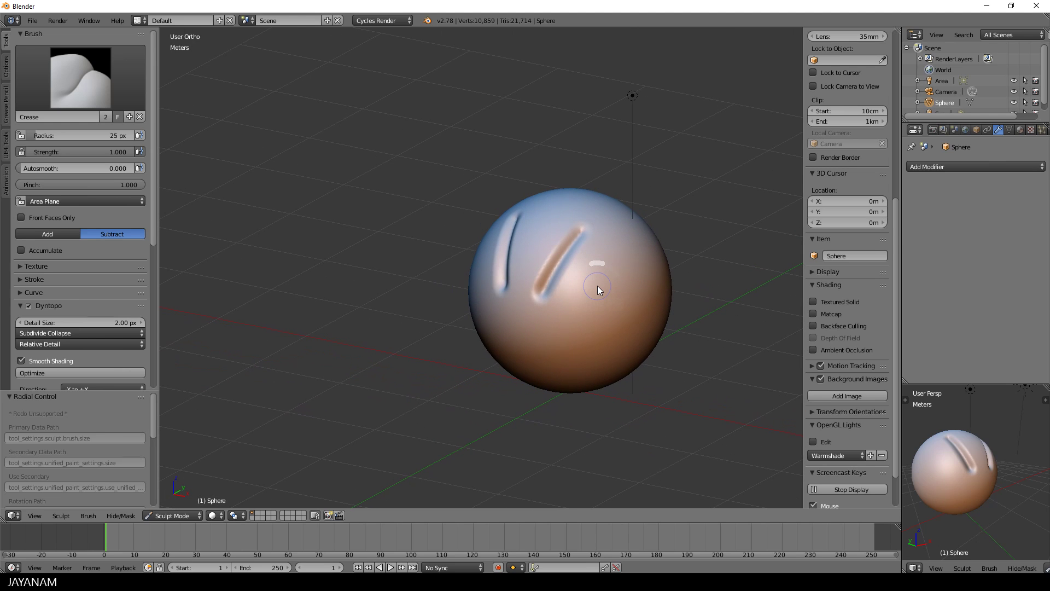
pyautogui.press('KP_1')
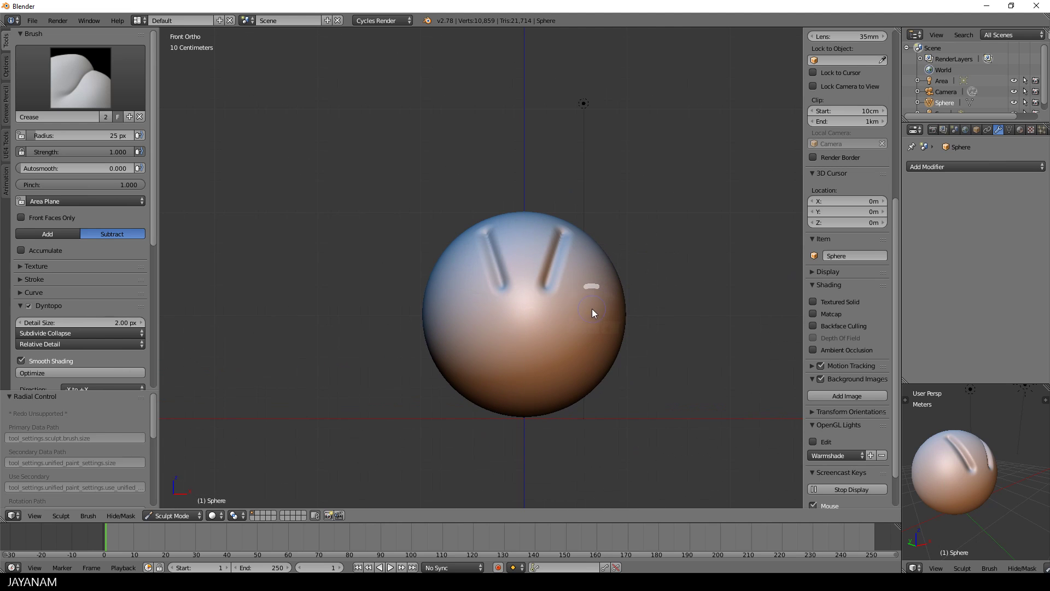
pyautogui.scroll(2, 572, 311)
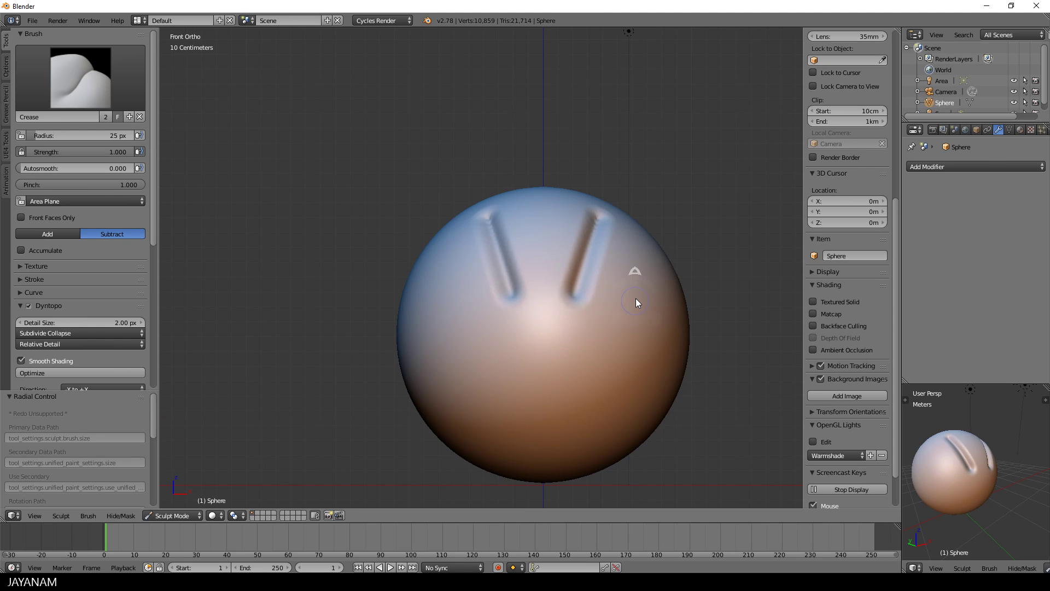
pyautogui.keyDown('ctrl'); pyautogui.moveTo(638, 242); pyautogui.dragTo(591, 314); pyautogui.keyUp('ctrl')
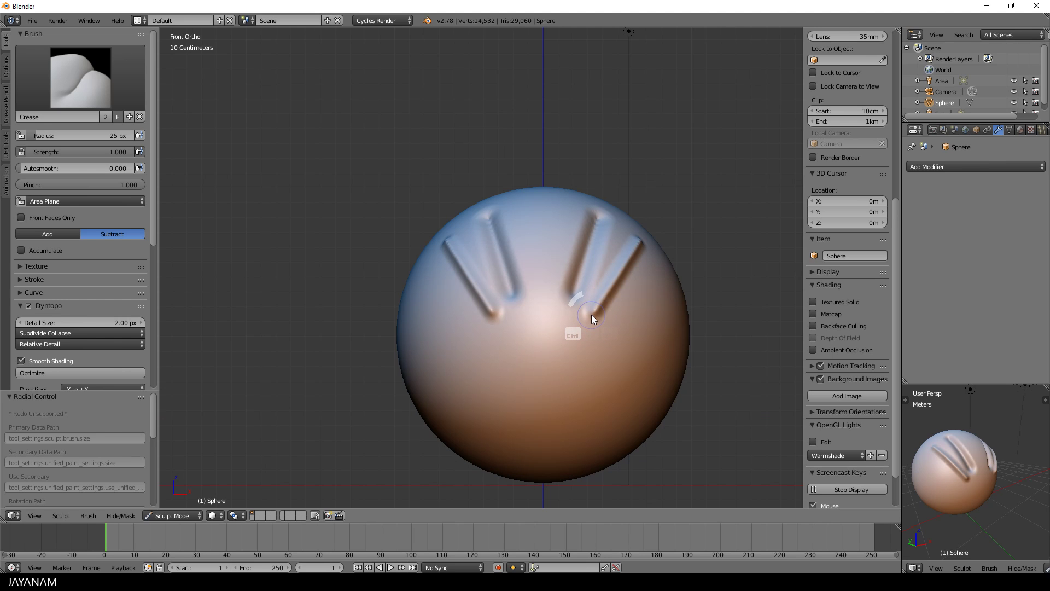
pyautogui.moveTo(555, 345)
pyautogui.mouseDown(button='middle')
pyautogui.moveTo(593, 381)
pyautogui.moveTo(556, 356)
pyautogui.mouseUp(button='middle')
pyautogui.scroll(1, 555, 356)
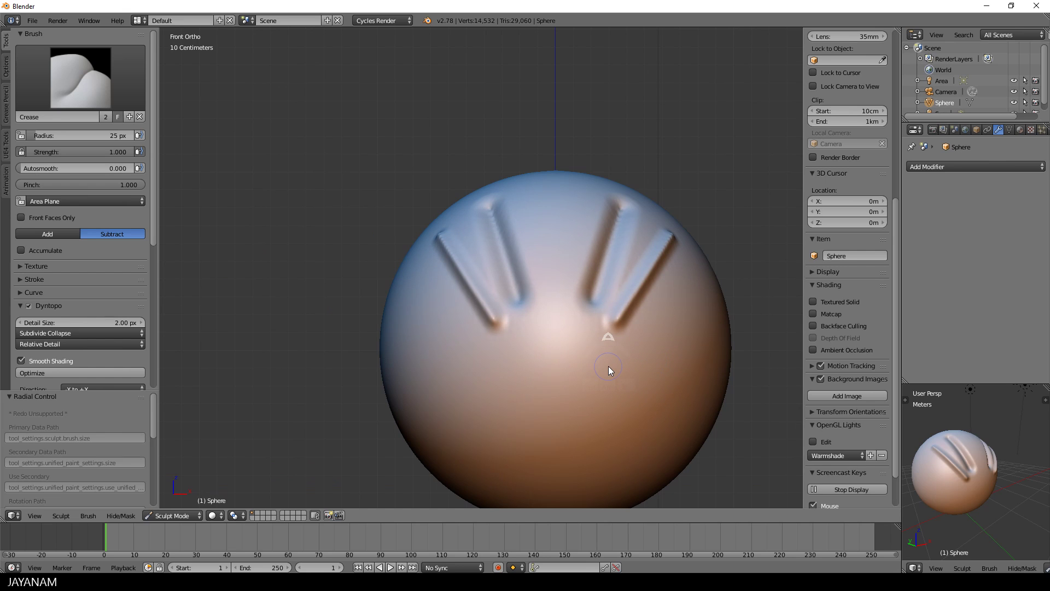
pyautogui.scroll(-1, 608, 366)
# - Switch to Curve strokes and place paint-curve points beneath the diagonal grooves
pyautogui.press('e')
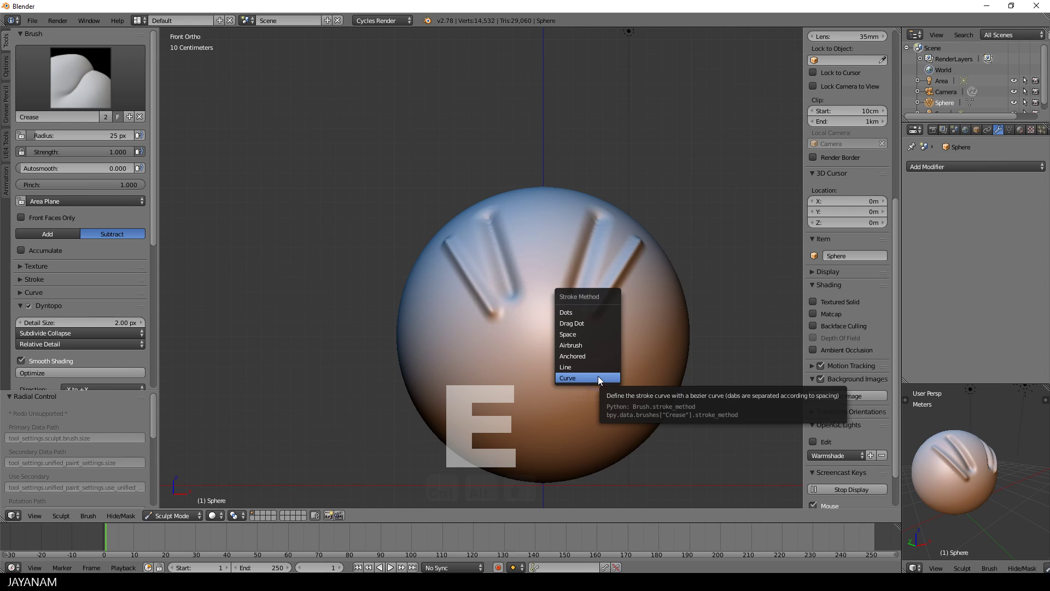
pyautogui.click(598, 376)
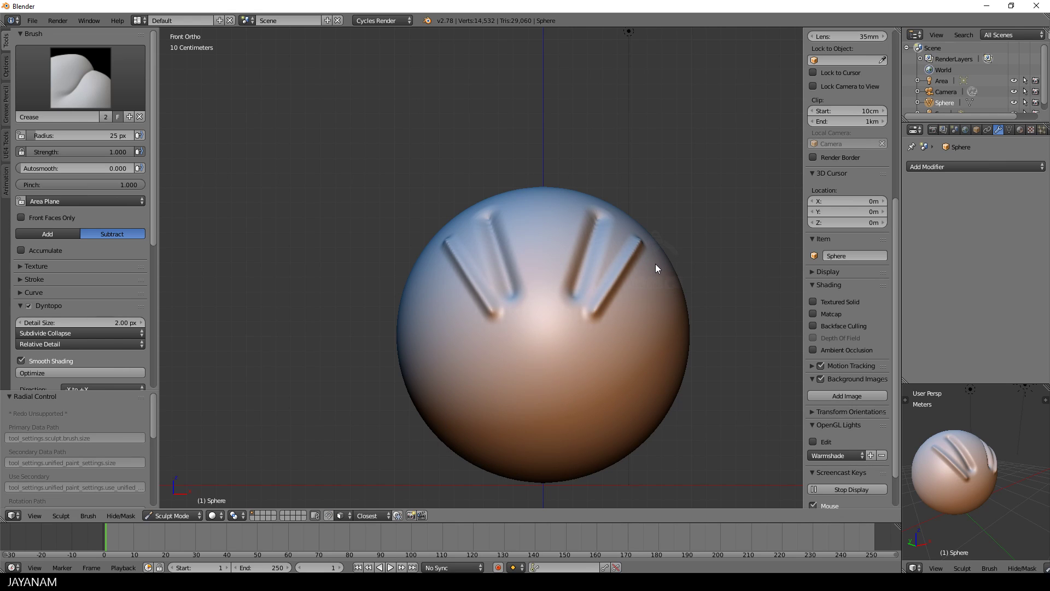
pyautogui.keyDown('ctrl'); pyautogui.rightClick(654, 311); pyautogui.keyUp('ctrl')
pyautogui.keyDown('ctrl'); pyautogui.rightClick(616, 337); pyautogui.keyUp('ctrl')
pyautogui.keyDown('ctrl'); pyautogui.rightClick(566, 344); pyautogui.keyUp('ctrl')
# - Apply the crease along the paint curve twice to deepen the bent channel
pyautogui.press('Return')
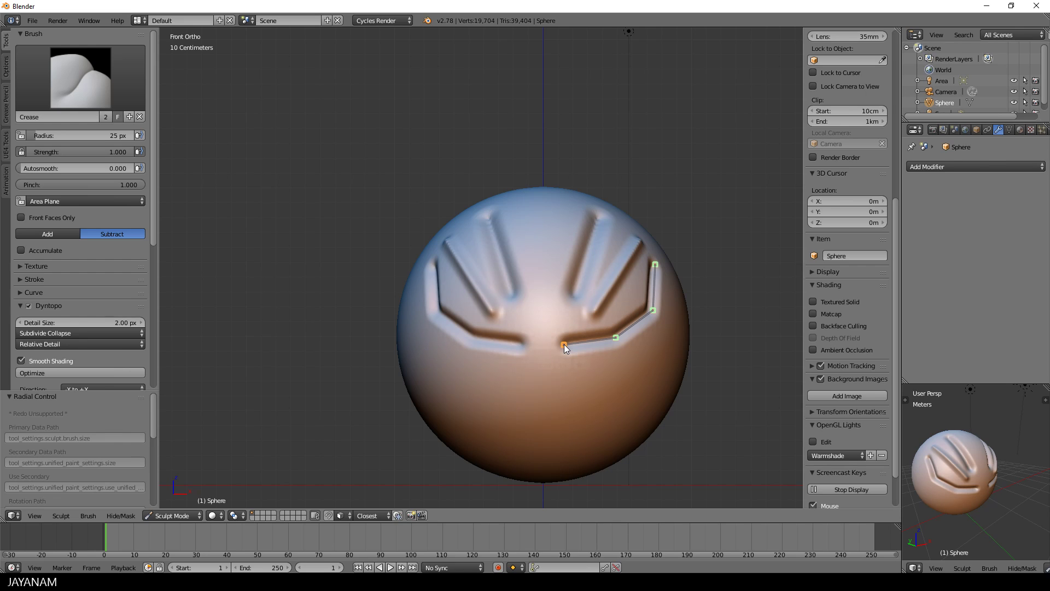
pyautogui.press('Return')
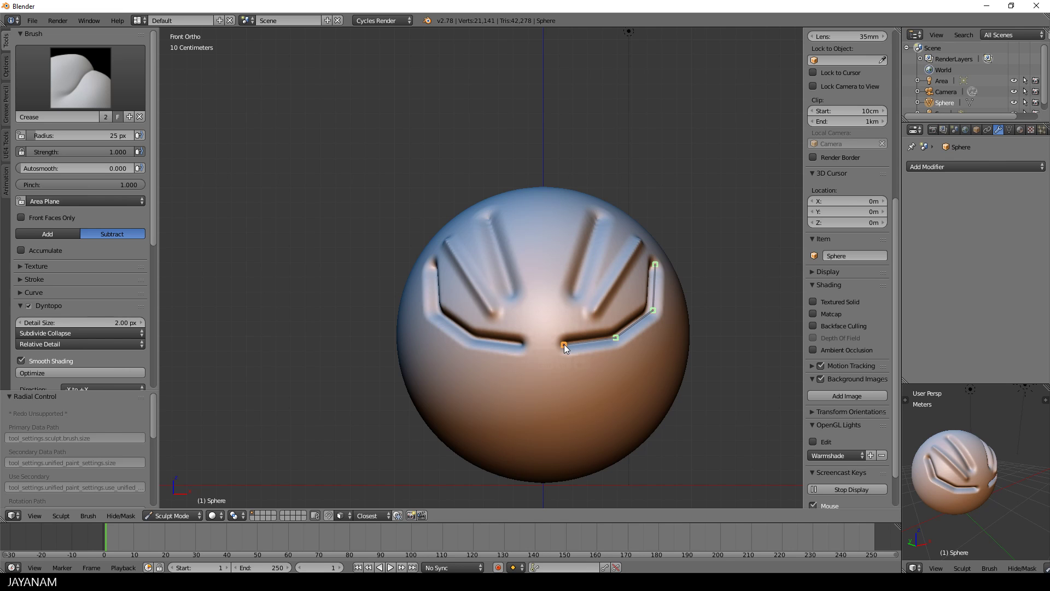
pyautogui.moveTo(564, 344)
pyautogui.mouseDown(button='middle')
pyautogui.moveTo(626, 365)
pyautogui.moveTo(567, 388)
pyautogui.moveTo(625, 369)
pyautogui.moveTo(631, 421)
pyautogui.mouseUp(button='middle')
# - Delete the paint curve and orbit to inspect the bracket-shaped channel
pyautogui.press('a')
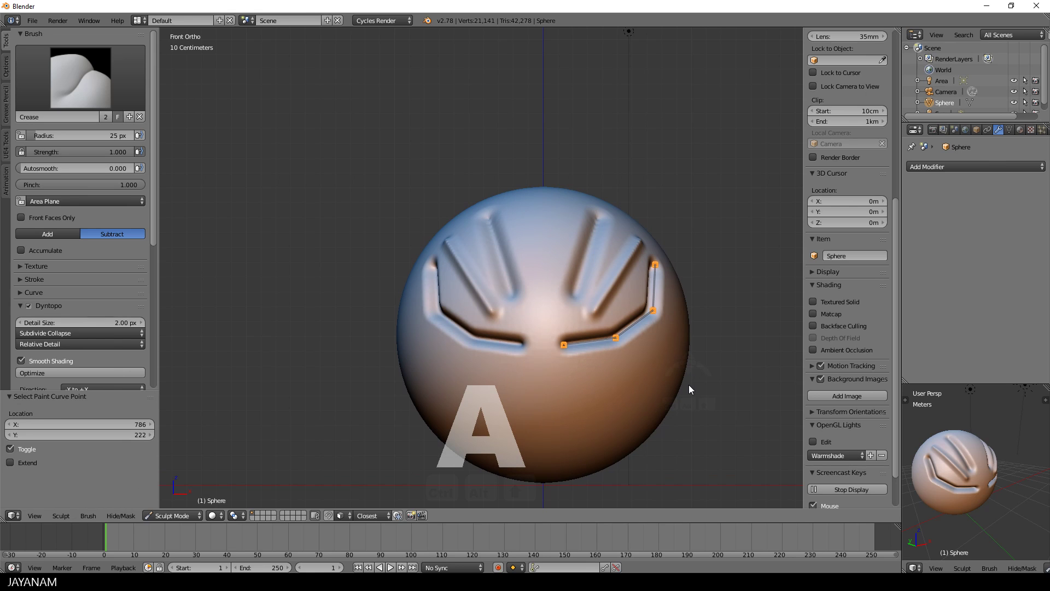
pyautogui.press('g')
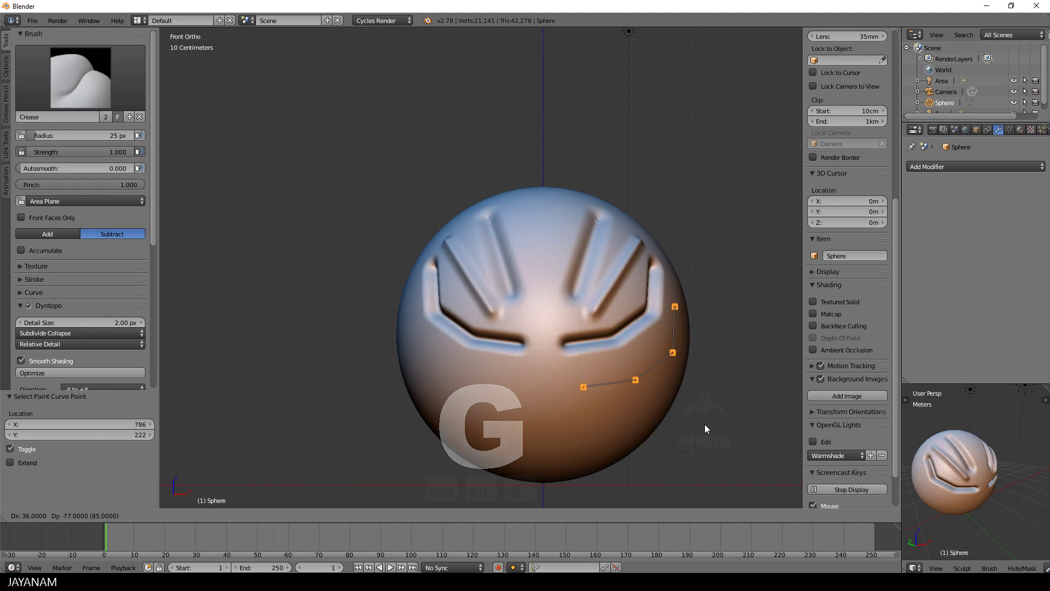
pyautogui.press('r')
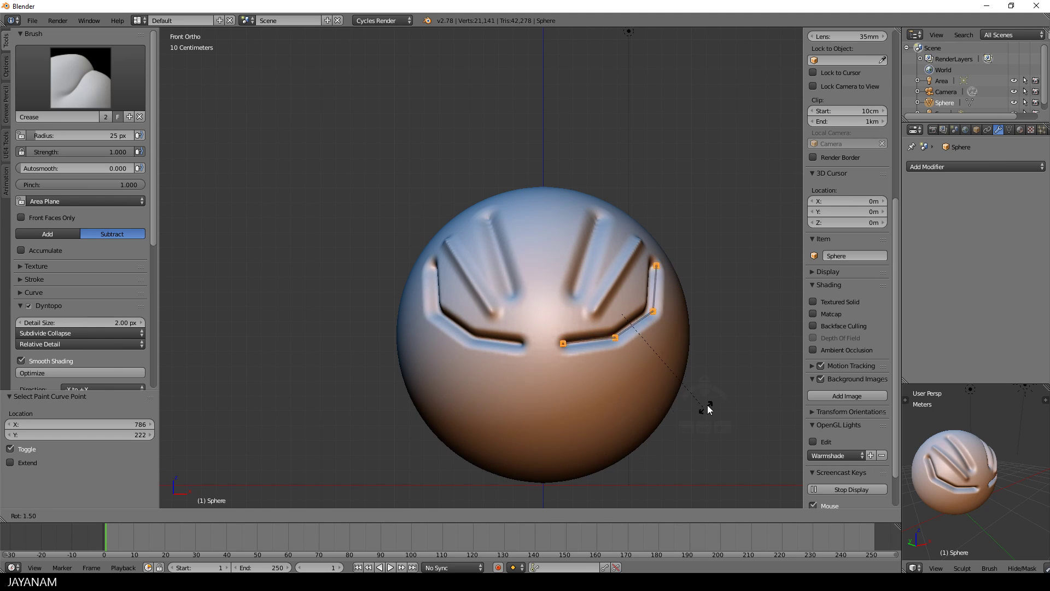
pyautogui.click(692, 413)
pyautogui.press('x')
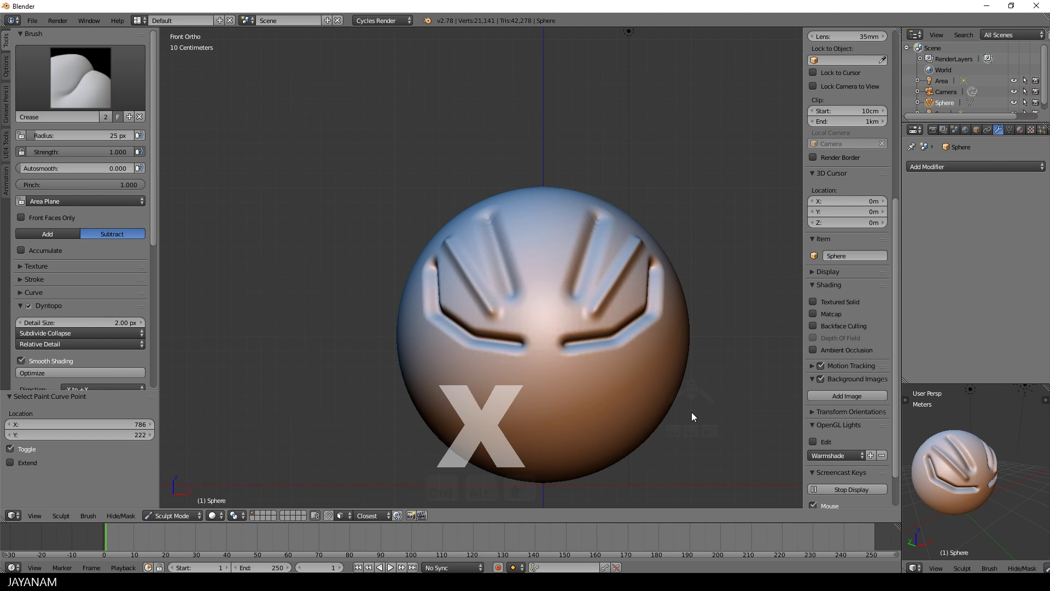
pyautogui.scroll(4, 692, 412)
pyautogui.moveTo(692, 412)
pyautogui.mouseDown(button='middle')
pyautogui.moveTo(647, 441)
pyautogui.moveTo(690, 415)
pyautogui.mouseUp(button='middle')
pyautogui.scroll(-3, 691, 415)
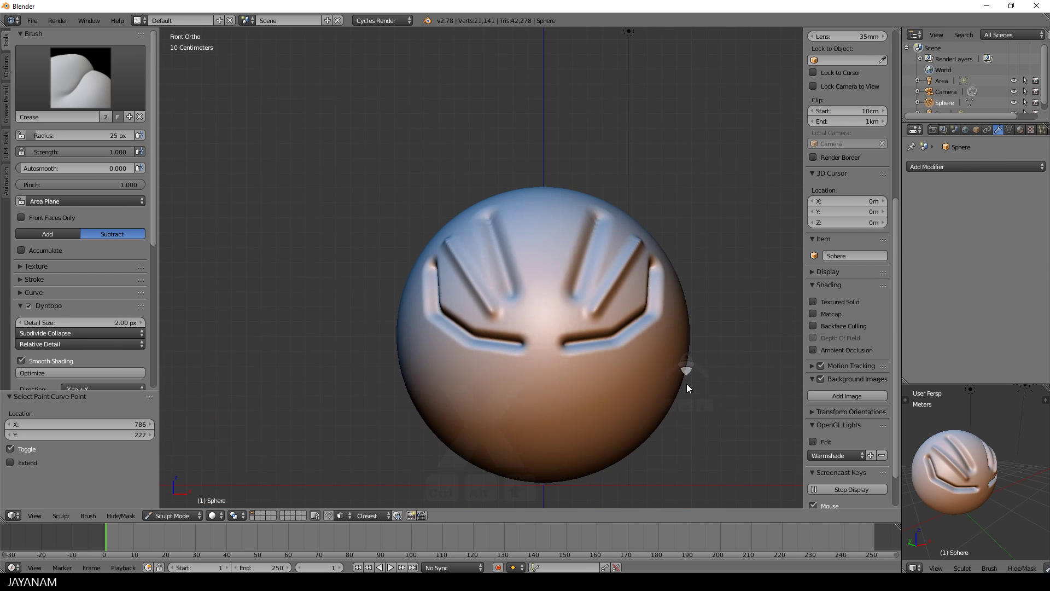
pyautogui.moveTo(684, 329); pyautogui.dragTo(649, 354, button='middle')
pyautogui.scroll(2, 671, 257)
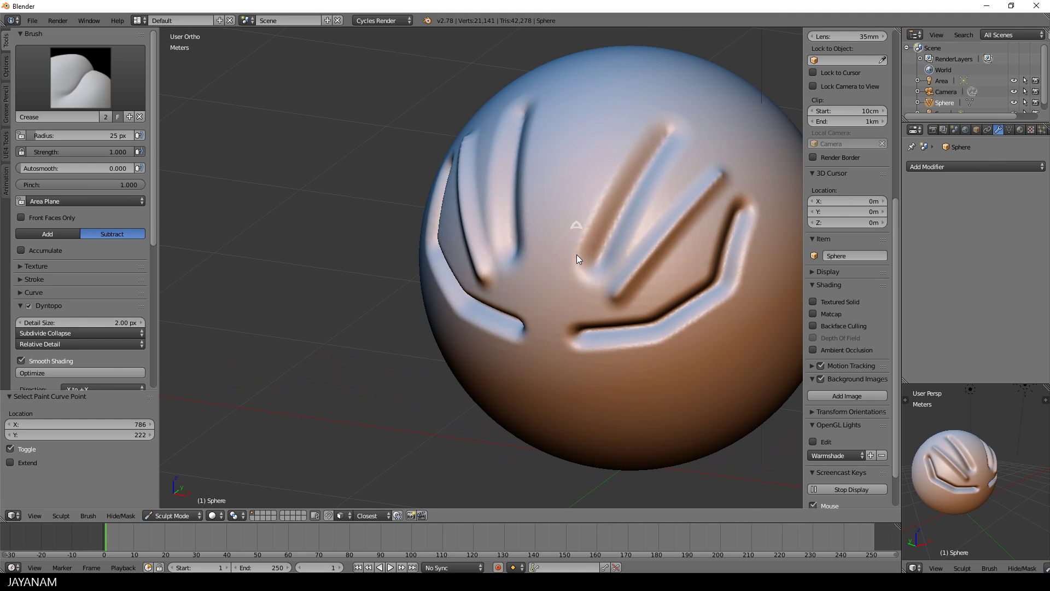
# - Switch to the Pinch/Magnify brush at strength 1.000
pyautogui.click(91, 86)
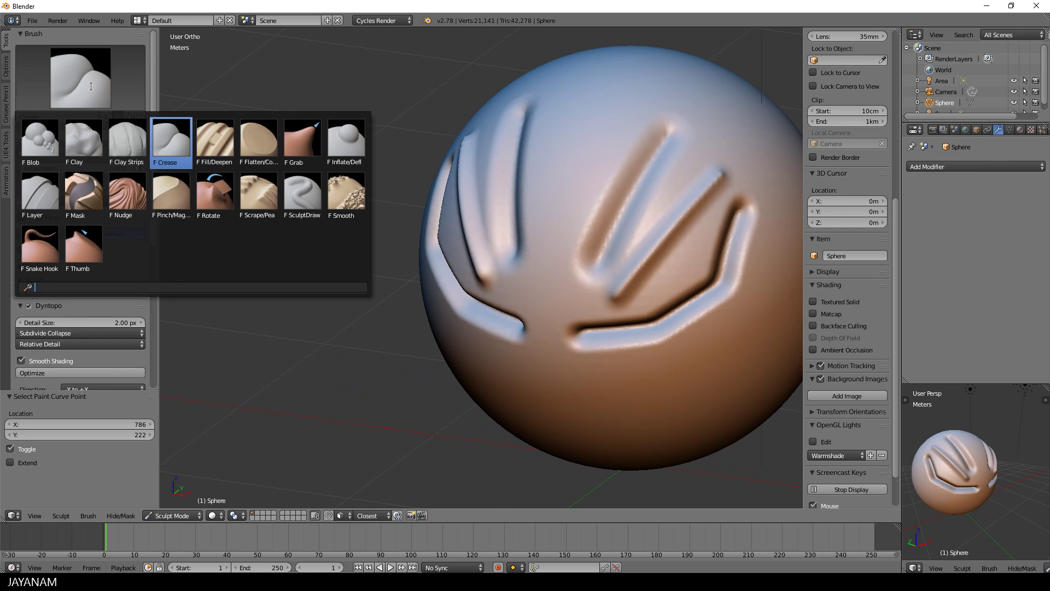
pyautogui.click(170, 194)
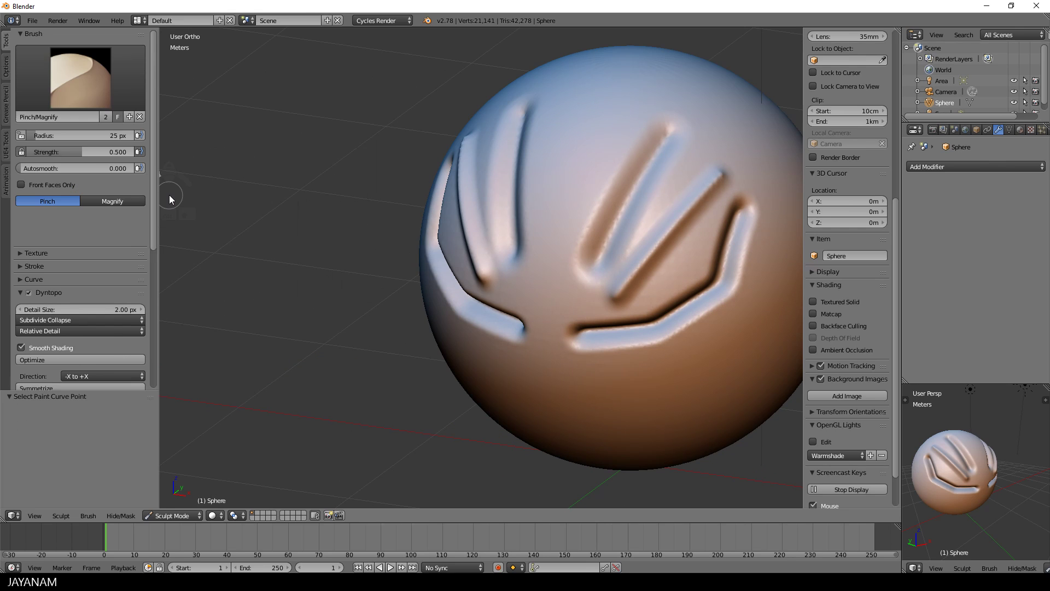
pyautogui.click(70, 156)
pyautogui.write('1')
pyautogui.press('Return')
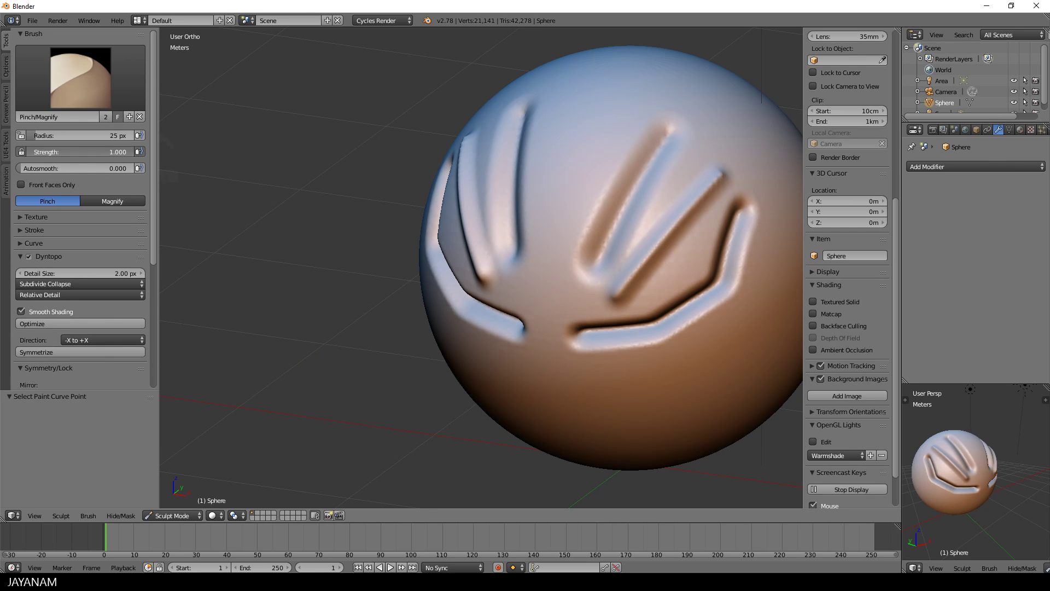
# - Pinch the upper right groove with Line strokes at a 37 px radius
pyautogui.press('e')
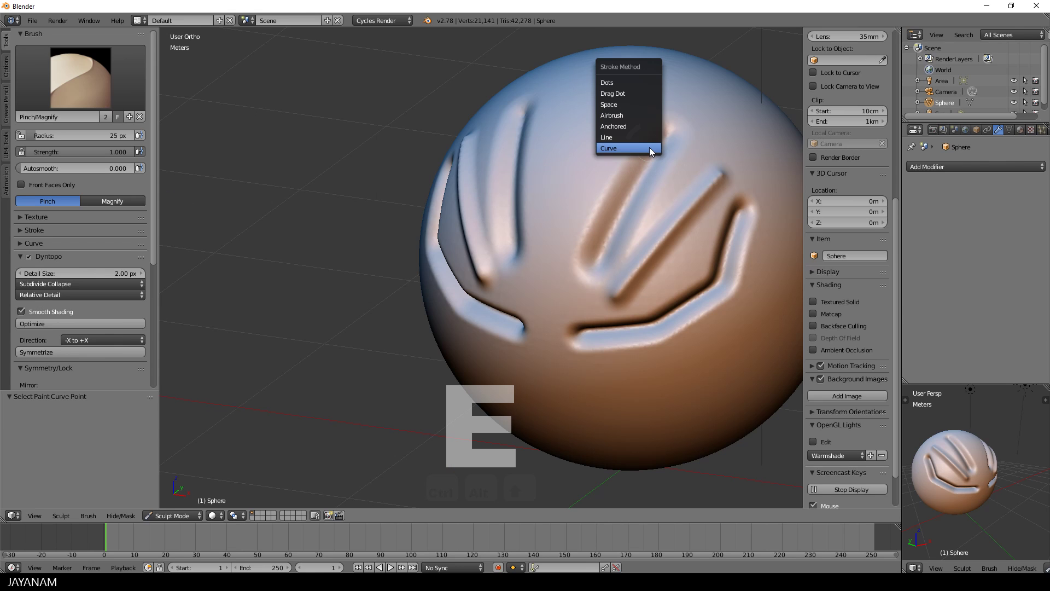
pyautogui.click(630, 139)
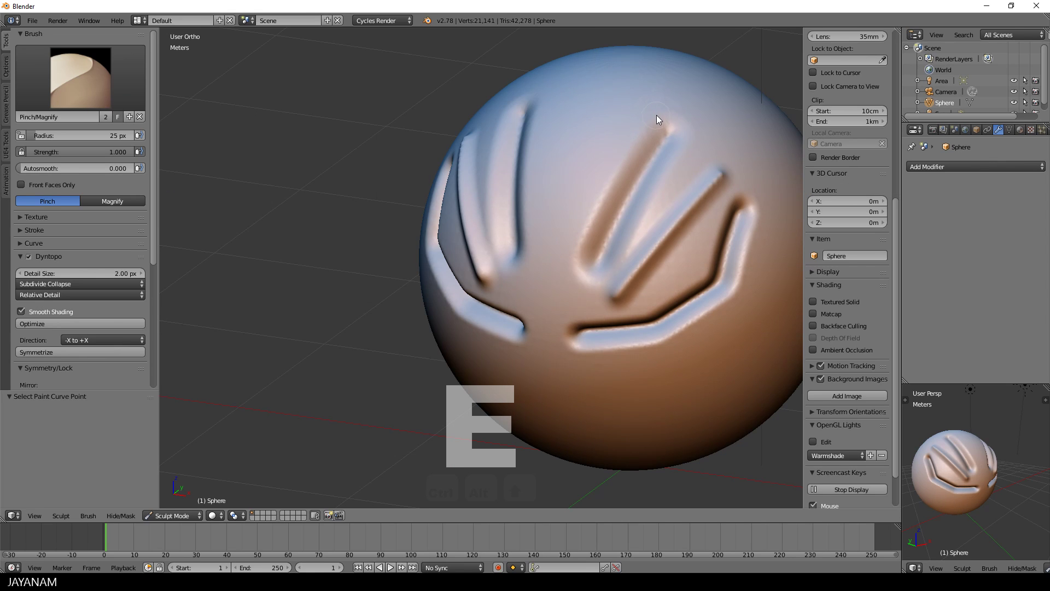
pyautogui.moveTo(657, 111); pyautogui.dragTo(573, 255)
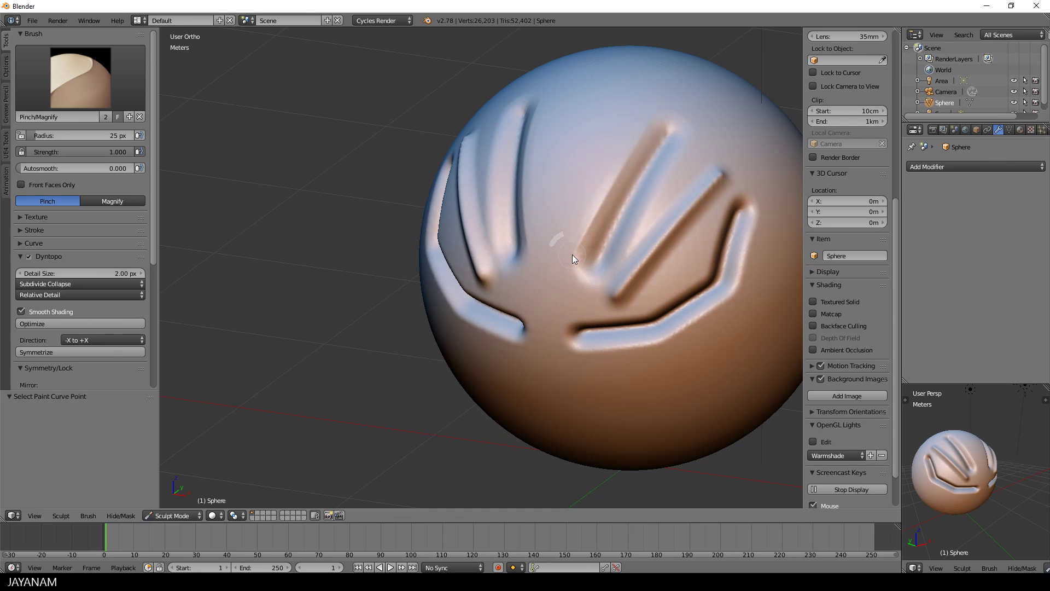
pyautogui.press('f')
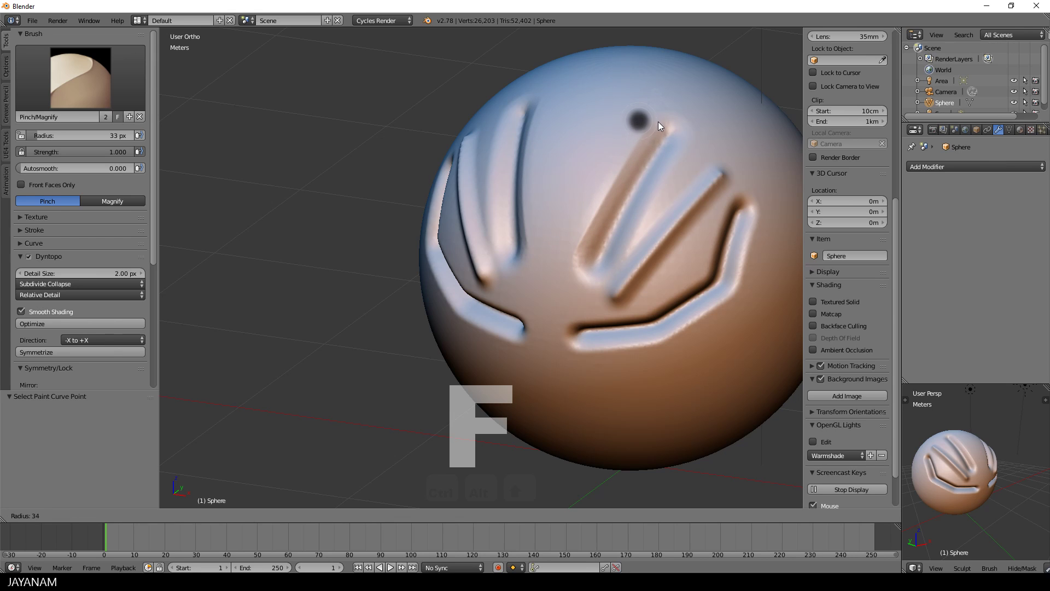
pyautogui.click(659, 117)
pyautogui.moveTo(655, 115); pyautogui.dragTo(589, 224)
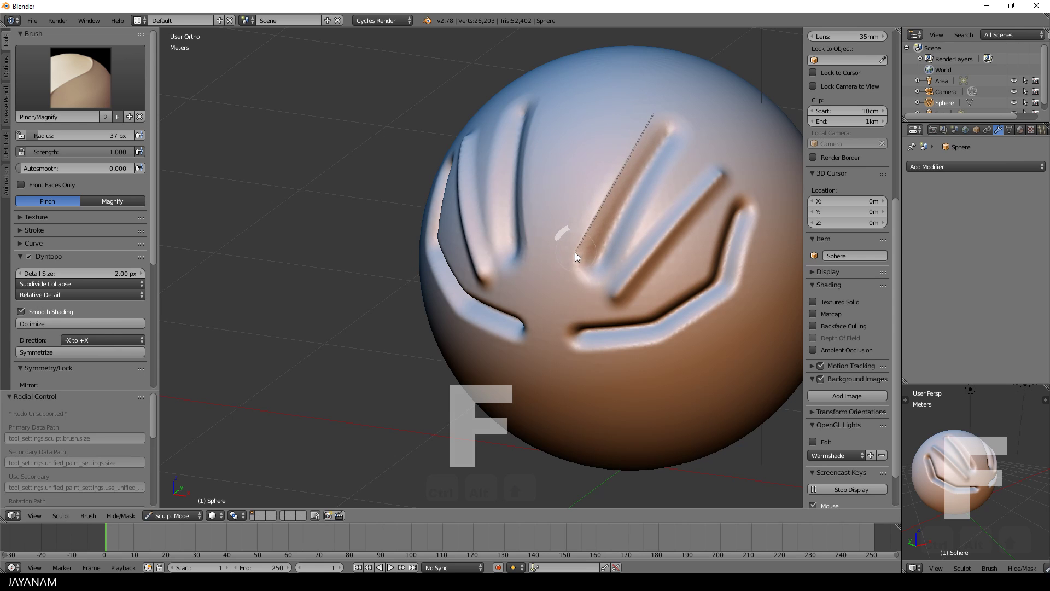
pyautogui.moveTo(574, 254)
pyautogui.mouseDown(button='middle')
pyautogui.moveTo(555, 281)
pyautogui.moveTo(576, 284)
pyautogui.moveTo(522, 280)
pyautogui.mouseUp(button='middle')
# - Frame the grooves and smooth the upper groove with a straight stroke
pyautogui.scroll(2, 521, 280)
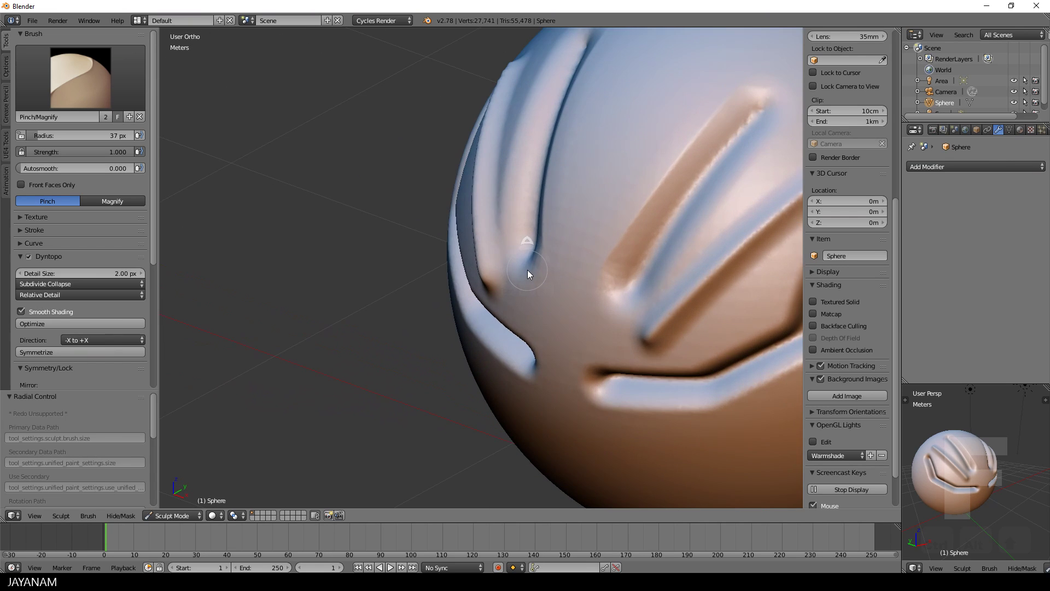
pyautogui.moveTo(610, 222)
pyautogui.keyDown('shift'); pyautogui.mouseDown(button='middle')
pyautogui.moveTo(434, 230)
pyautogui.moveTo(452, 225)
pyautogui.mouseUp(button='middle'); pyautogui.keyUp('shift')
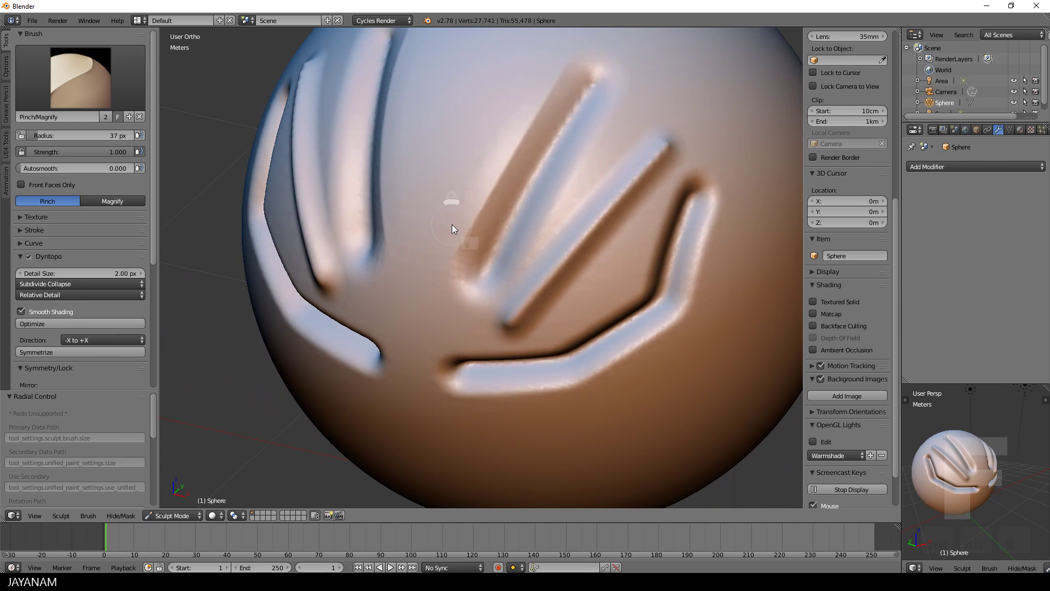
pyautogui.keyDown('shift'); pyautogui.moveTo(592, 80); pyautogui.dragTo(510, 225); pyautogui.keyUp('shift')
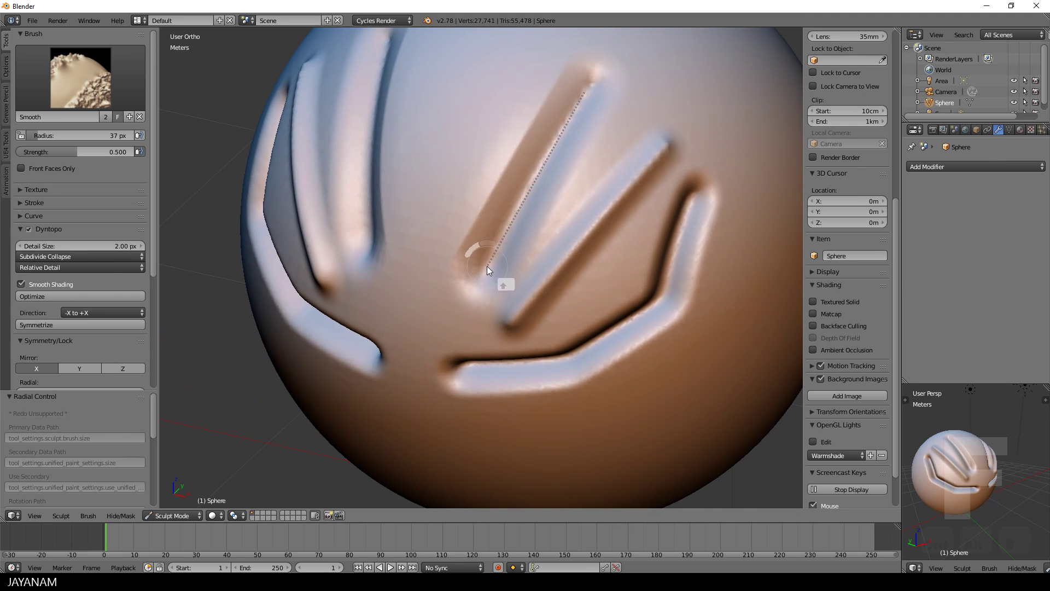
pyautogui.press('p')
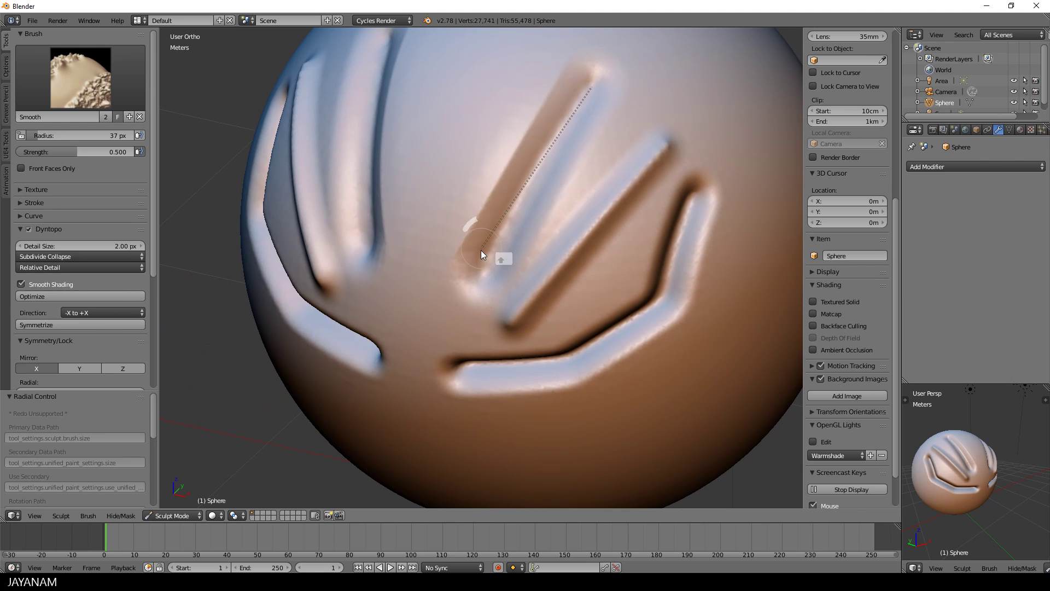
pyautogui.scroll(-3, 480, 265)
# - Pinch the right groove down from its top, then tilt the view closer
pyautogui.moveTo(550, 254); pyautogui.dragTo(564, 236, button='middle')
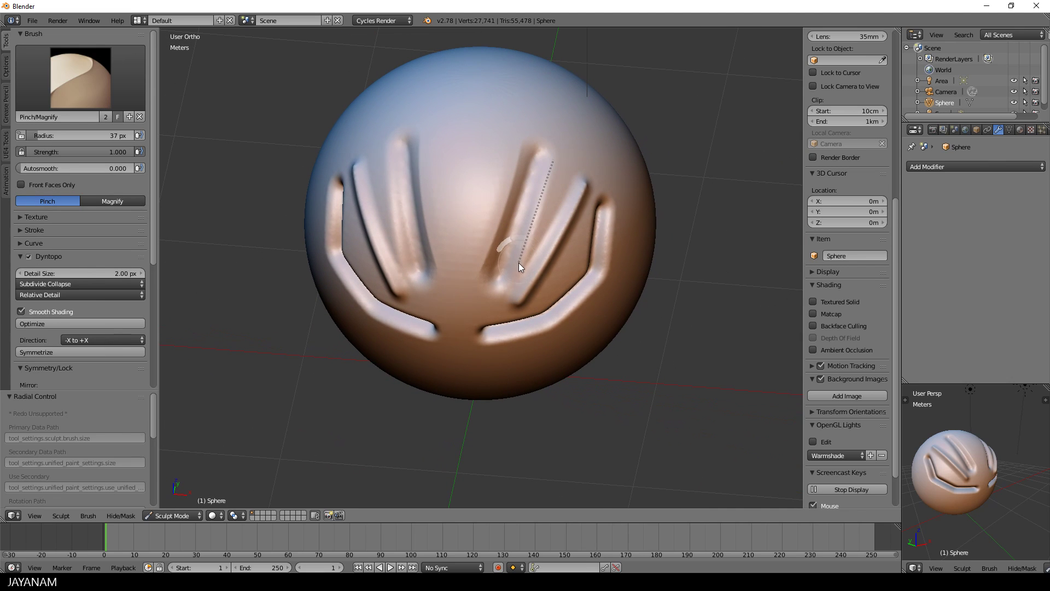
pyautogui.moveTo(517, 269); pyautogui.dragTo(517, 270)
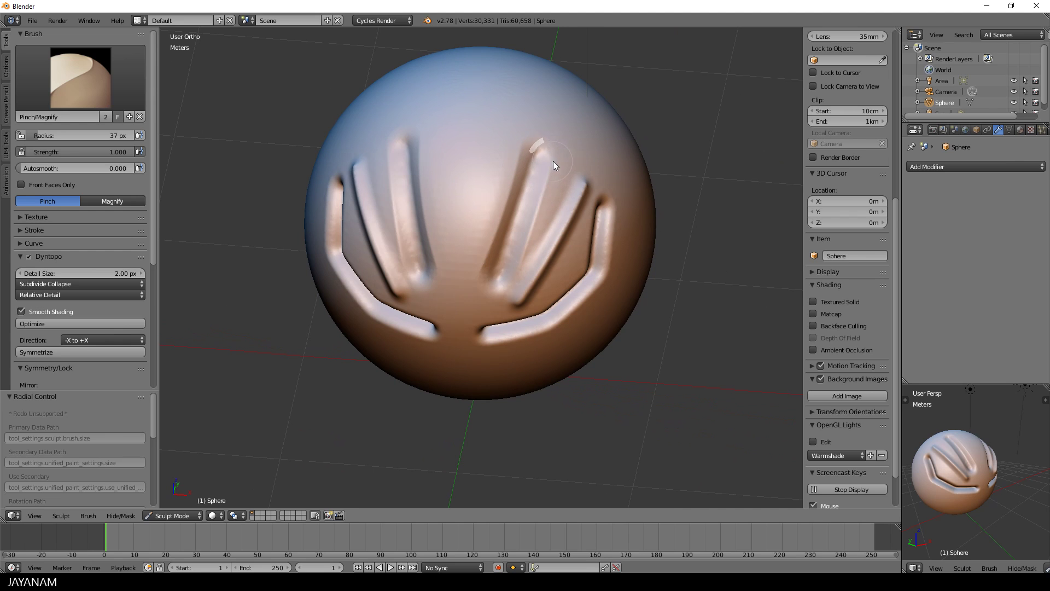
pyautogui.moveTo(553, 161); pyautogui.dragTo(519, 271)
pyautogui.moveTo(518, 271); pyautogui.dragTo(517, 265)
pyautogui.moveTo(569, 246)
pyautogui.mouseDown(button='middle')
pyautogui.moveTo(631, 238)
pyautogui.moveTo(604, 203)
pyautogui.moveTo(592, 203)
pyautogui.moveTo(546, 271)
pyautogui.mouseUp(button='middle')
pyautogui.scroll(5, 546, 271)
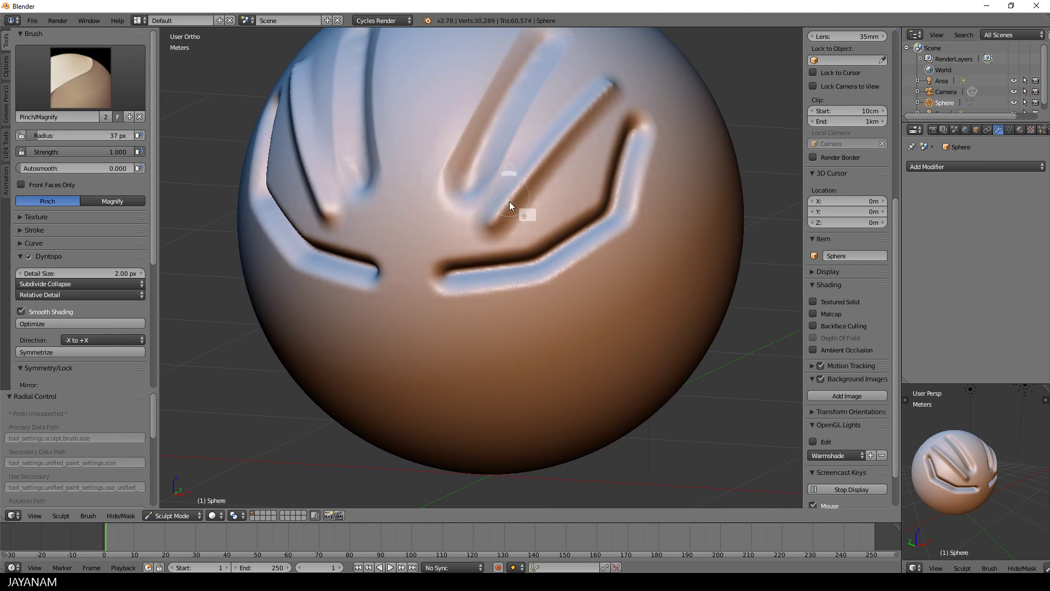
pyautogui.moveTo(510, 201); pyautogui.dragTo(524, 197, button='middle')
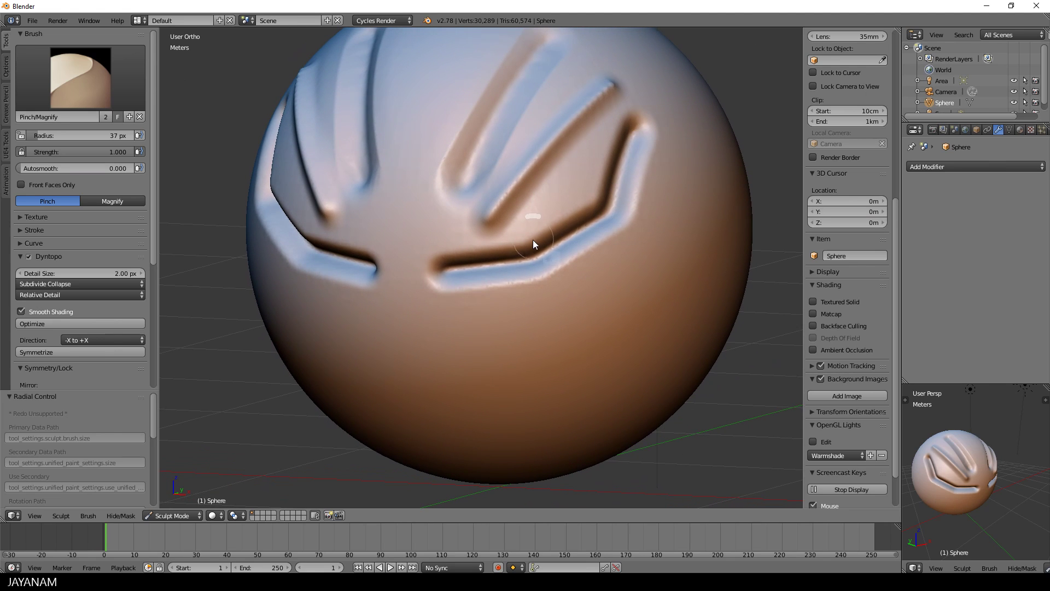
# - Switch to Curve strokes and lay four guide points along the bent groove
pyautogui.press('e')
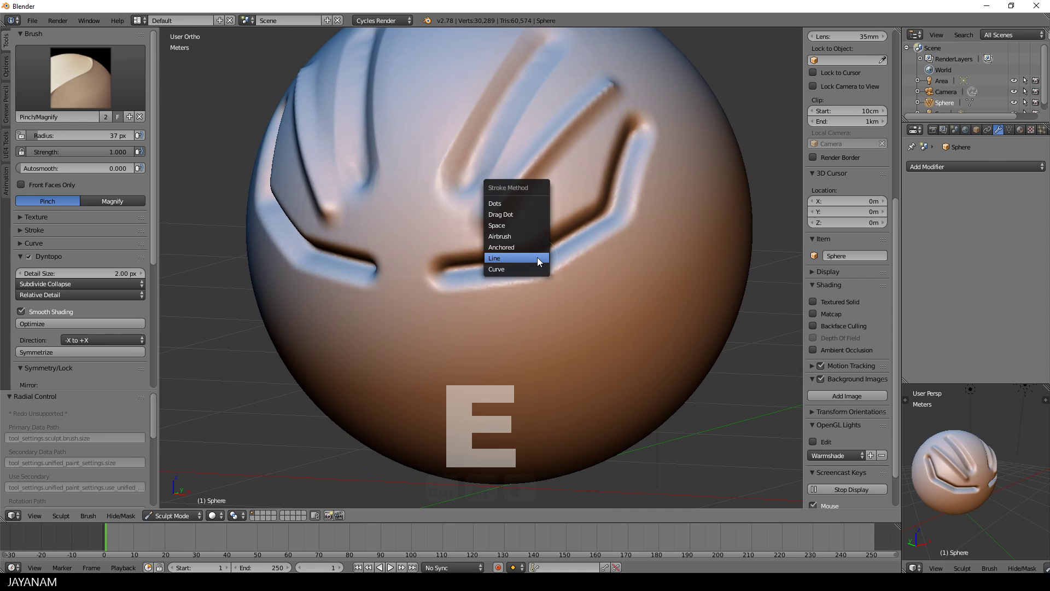
pyautogui.click(538, 257)
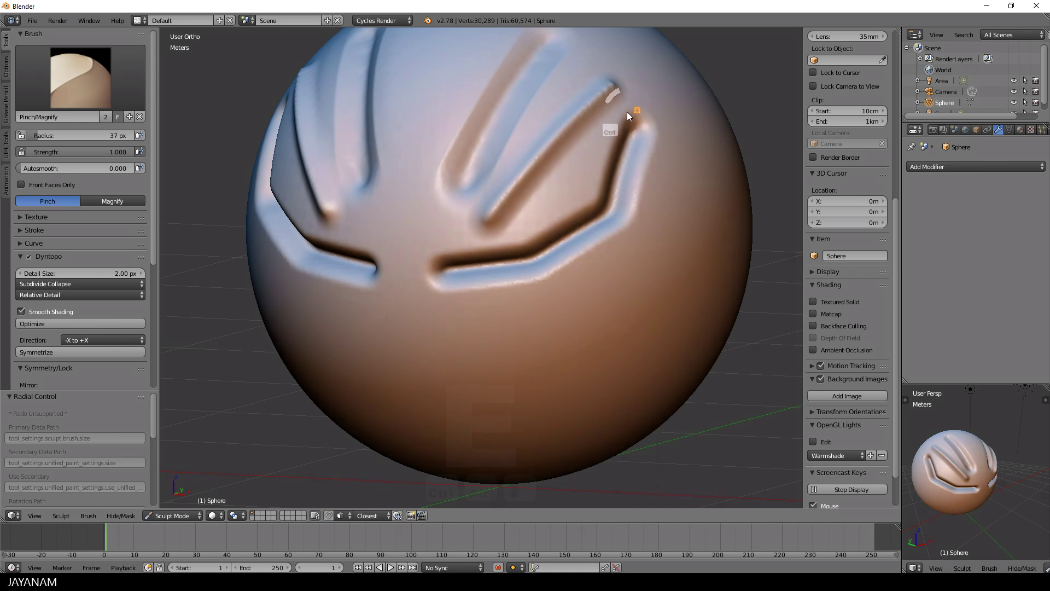
pyautogui.keyDown('ctrl'); pyautogui.click(598, 201); pyautogui.keyUp('ctrl')
pyautogui.keyDown('ctrl'); pyautogui.click(526, 246); pyautogui.keyUp('ctrl')
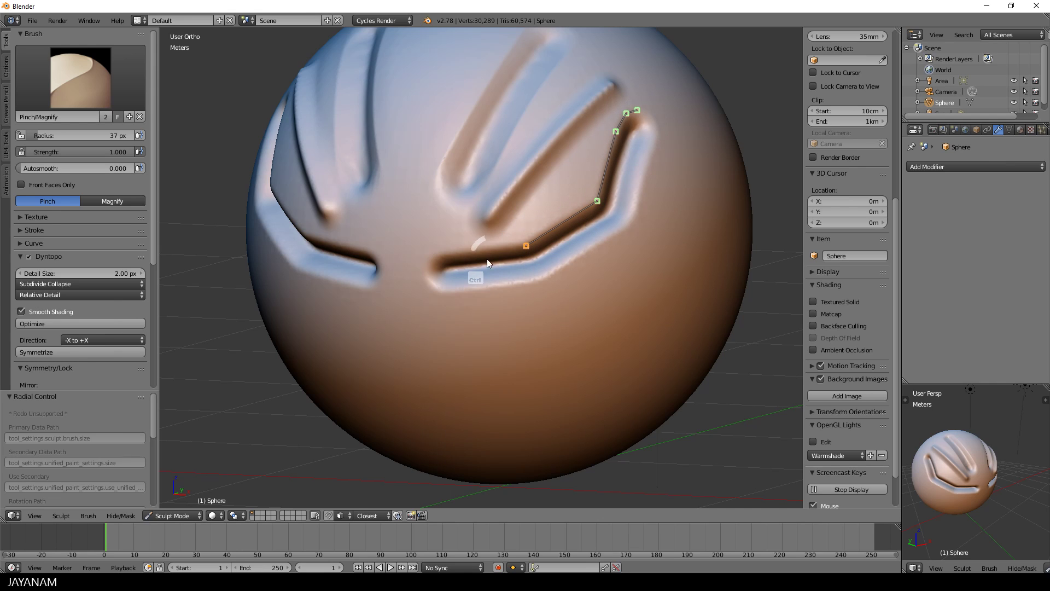
pyautogui.keyDown('ctrl'); pyautogui.click(442, 254); pyautogui.keyUp('ctrl')
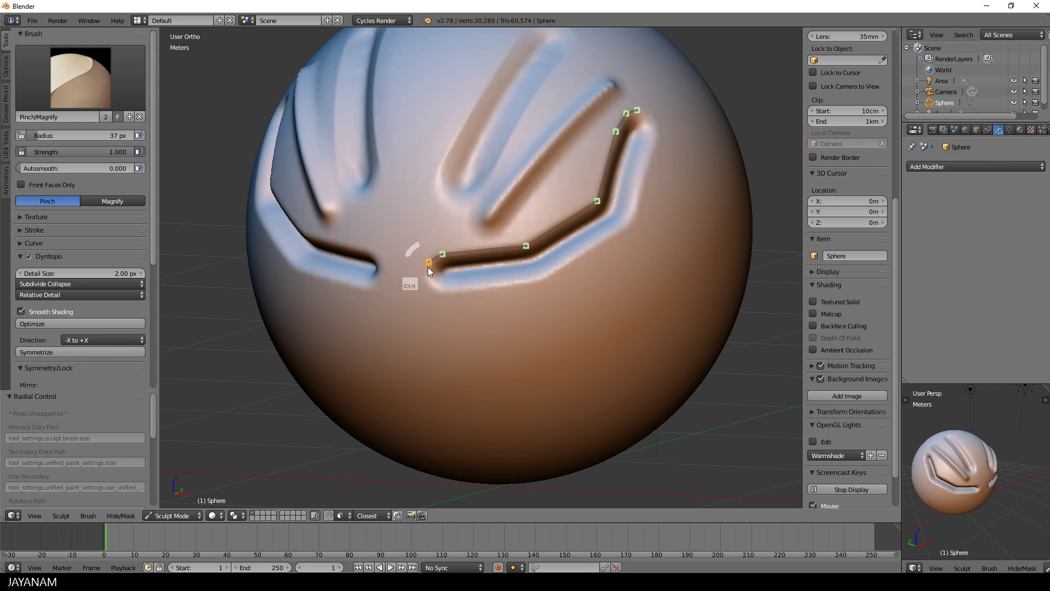
pyautogui.keyDown('ctrl'); pyautogui.click(427, 275); pyautogui.keyUp('ctrl')
# - Pinch twice along the guide curve, then delete the curve and orbit around
pyautogui.press('Return')
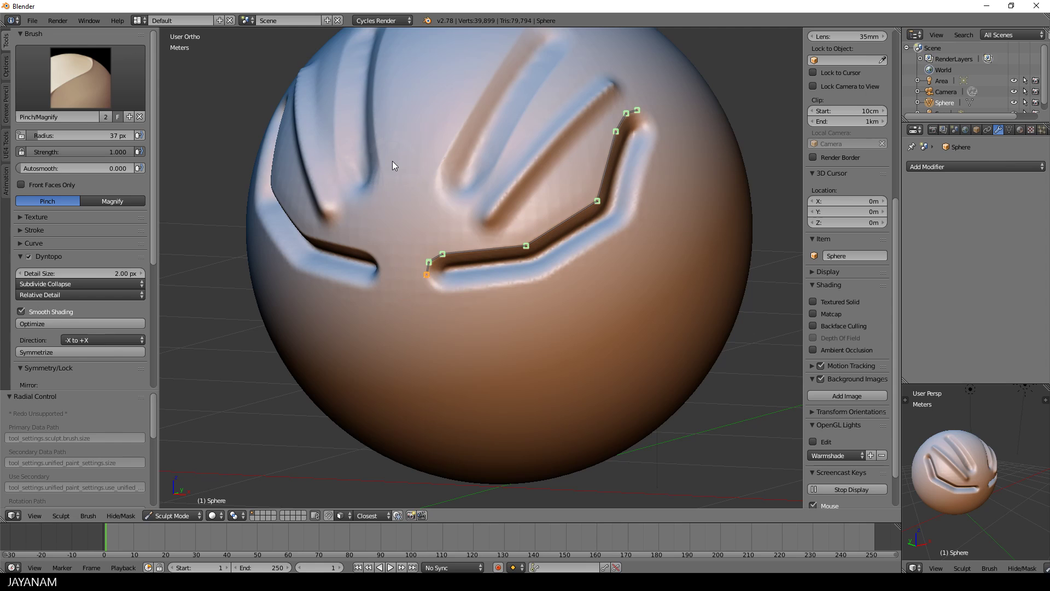
pyautogui.press('Return')
pyautogui.press('a')
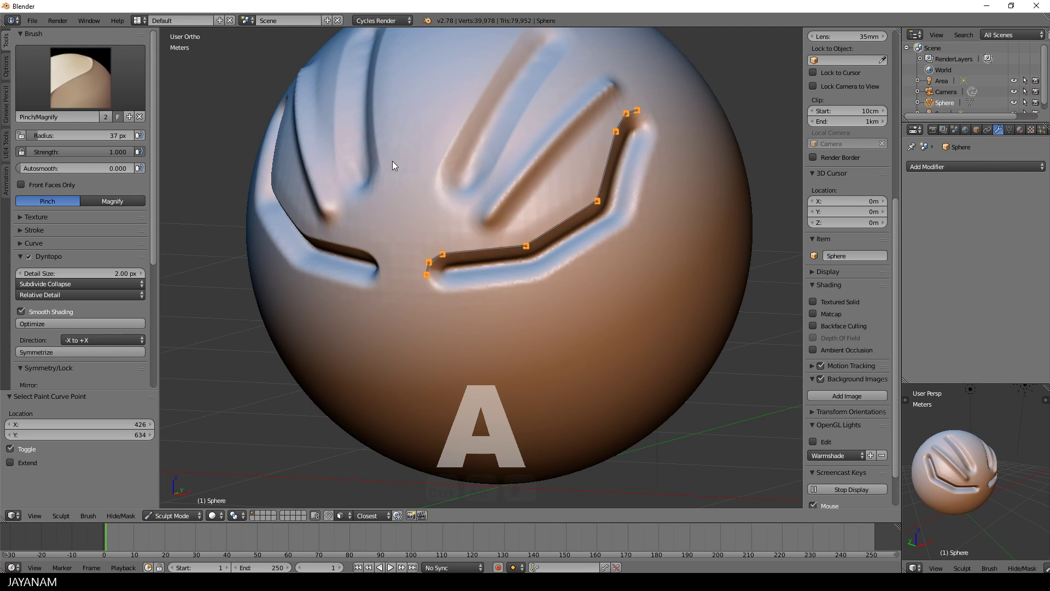
pyautogui.press('x')
pyautogui.moveTo(441, 170)
pyautogui.mouseDown(button='middle')
pyautogui.moveTo(598, 197)
pyautogui.moveTo(514, 213)
pyautogui.moveTo(617, 230)
pyautogui.moveTo(583, 232)
pyautogui.moveTo(568, 212)
pyautogui.mouseUp(button='middle')
pyautogui.scroll(4, 538, 219)
pyautogui.scroll(-4, 579, 228)
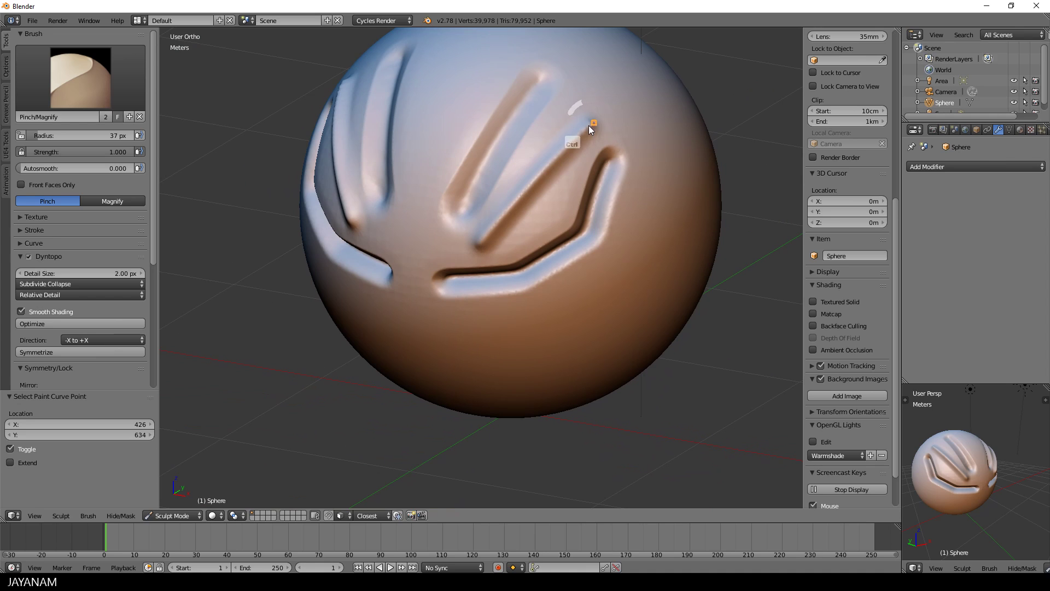
# - Pinch the middle diagonal groove twice along a two-point guide, then delete the guide
pyautogui.keyDown('ctrl'); pyautogui.rightClick(479, 244); pyautogui.keyUp('ctrl')
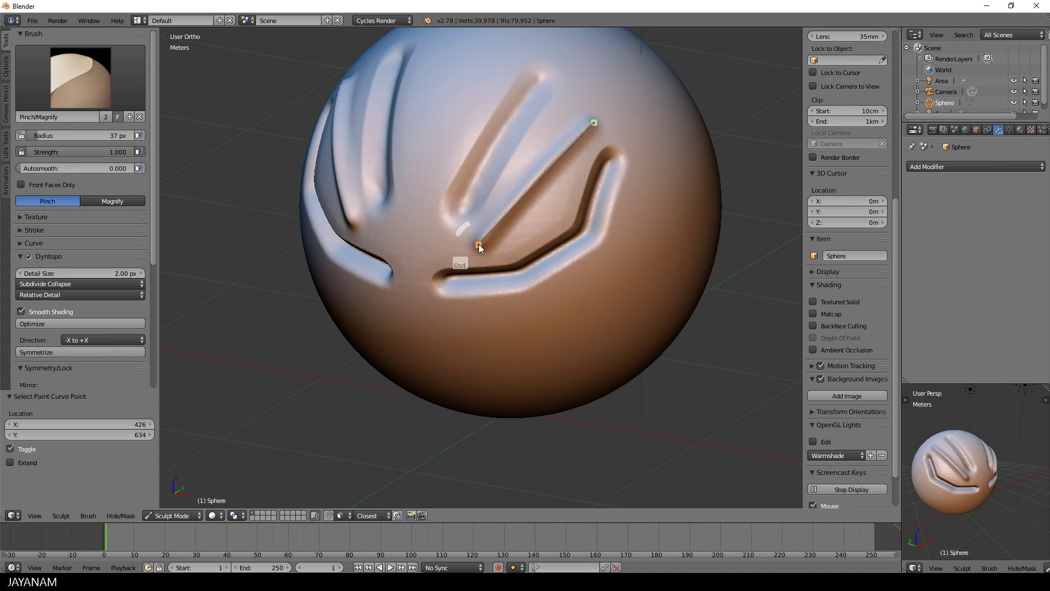
pyautogui.press('Return')
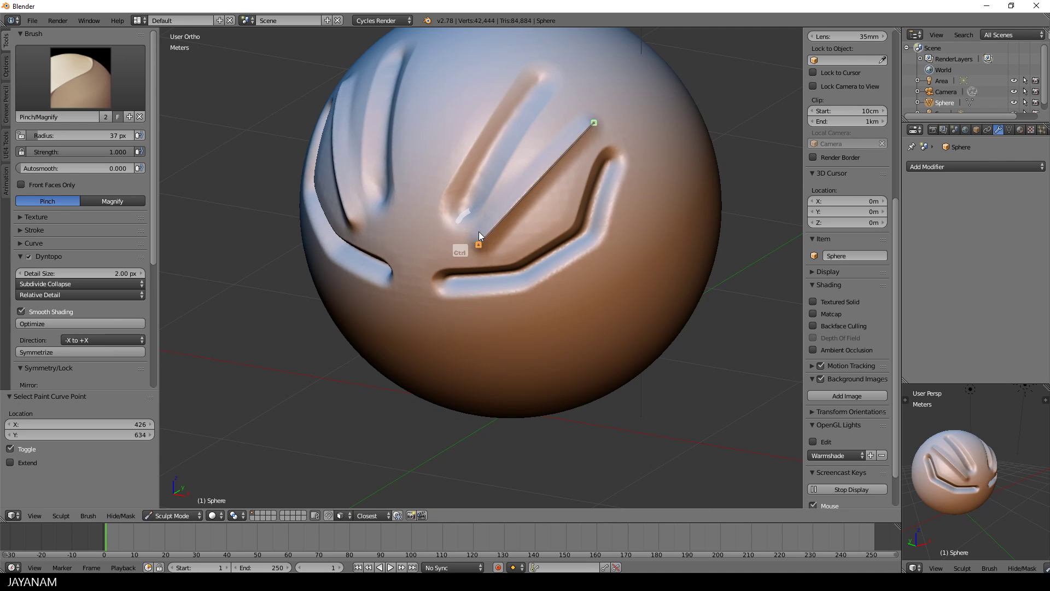
pyautogui.press('Return')
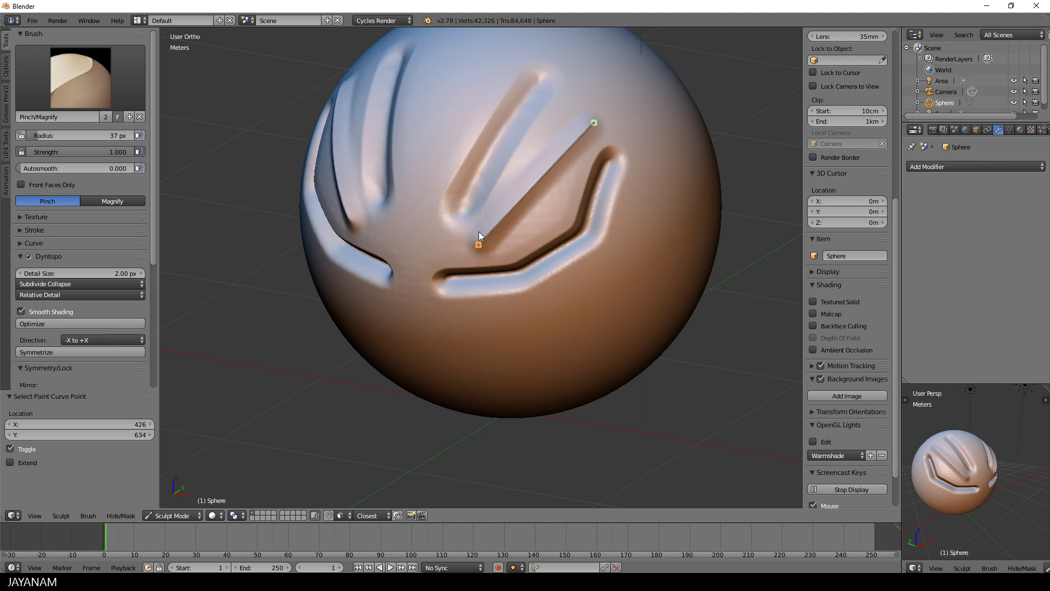
pyautogui.press('a')
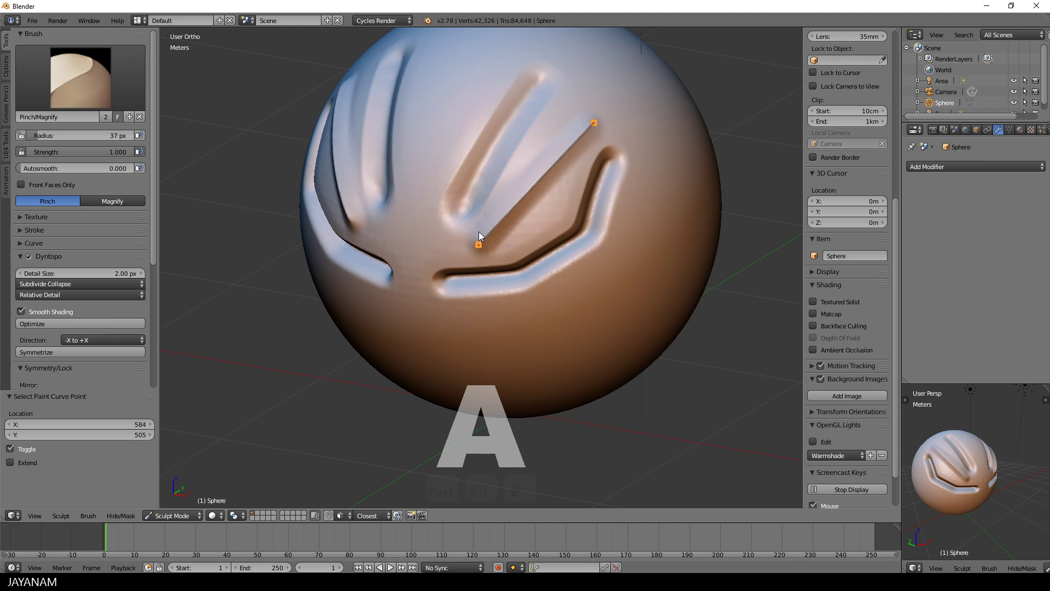
pyautogui.press('x')
pyautogui.moveTo(481, 231); pyautogui.dragTo(543, 242, button='middle')
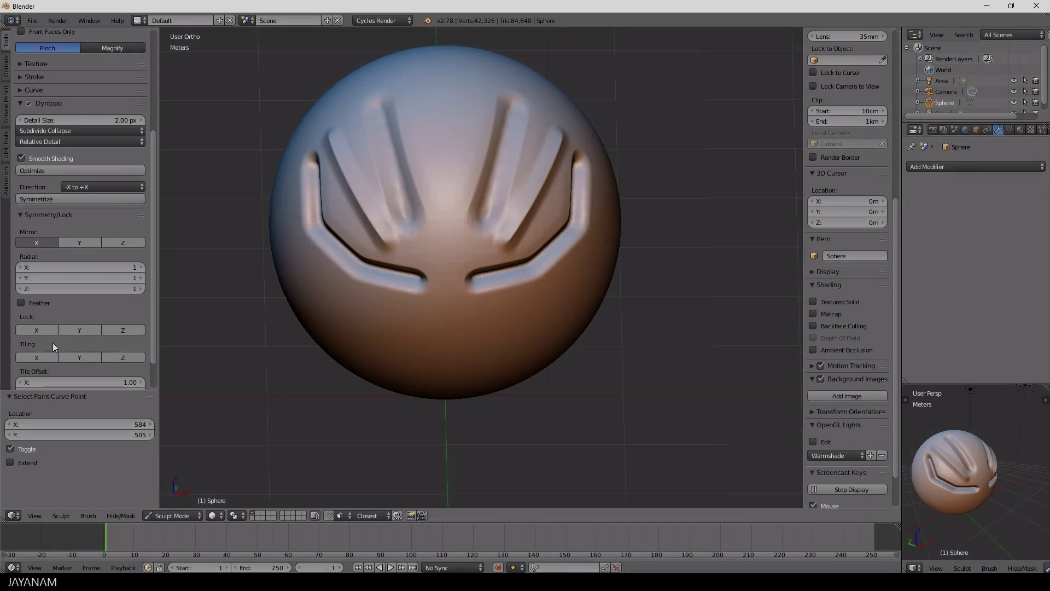
# - Enable Space strokes with Smooth Stroke and carve a short hooked cut at a groove's lower end
pyautogui.scroll(-4, 53, 342)
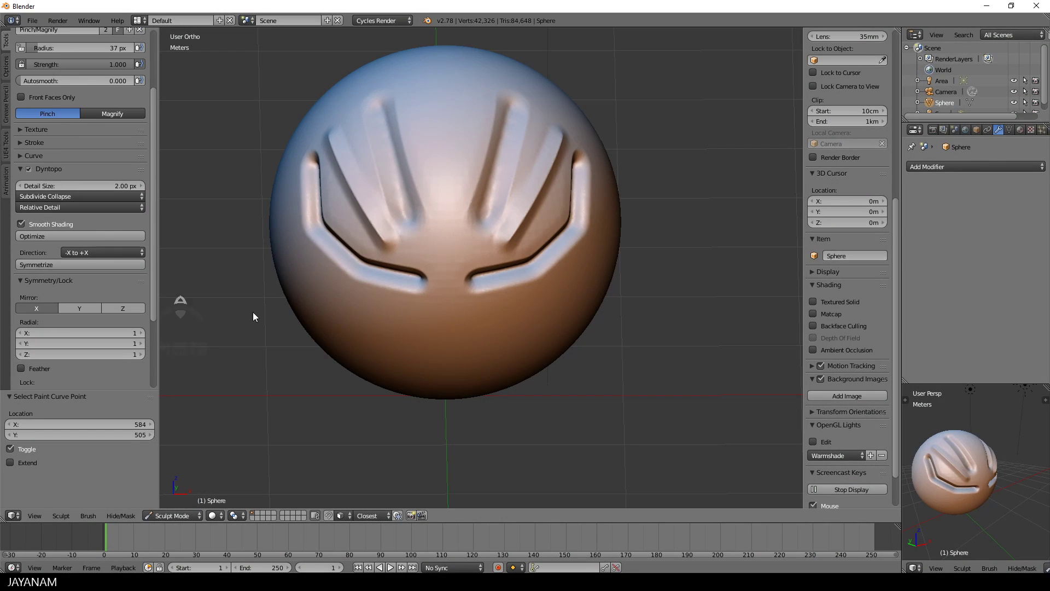
pyautogui.press('e')
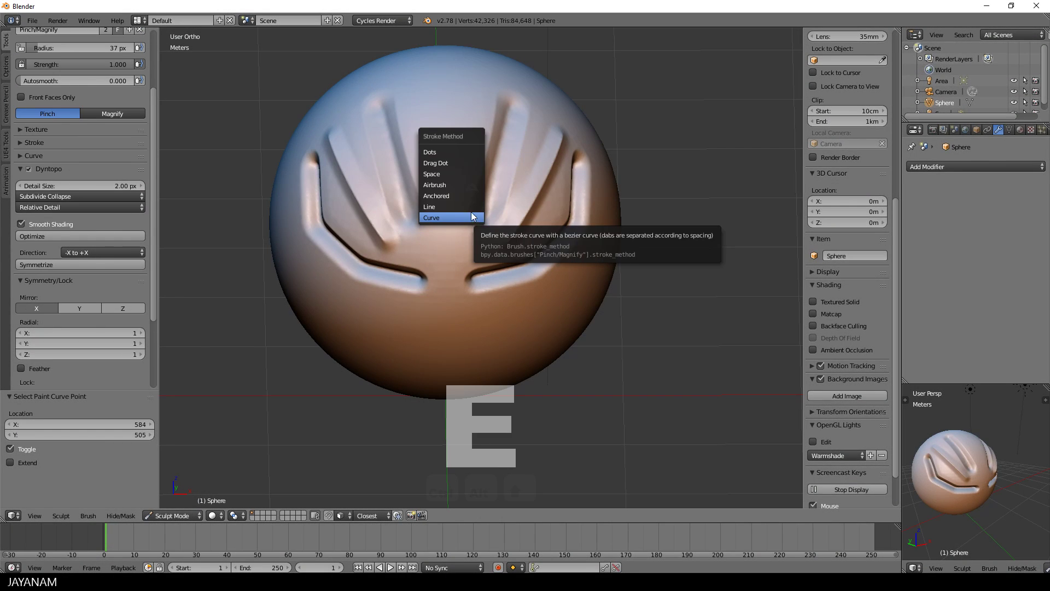
pyautogui.click(449, 177)
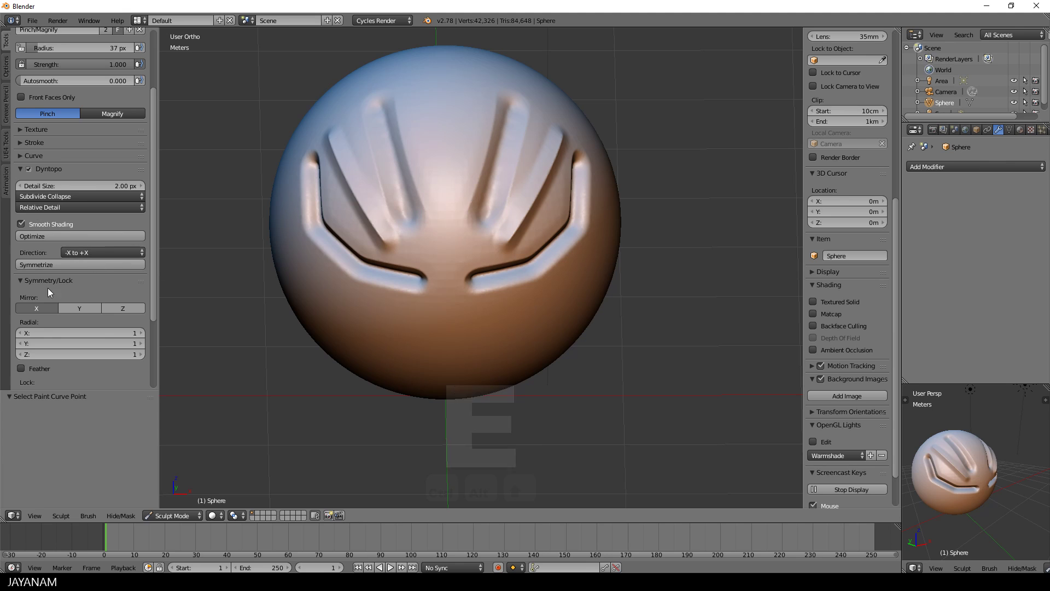
pyautogui.click(20, 143)
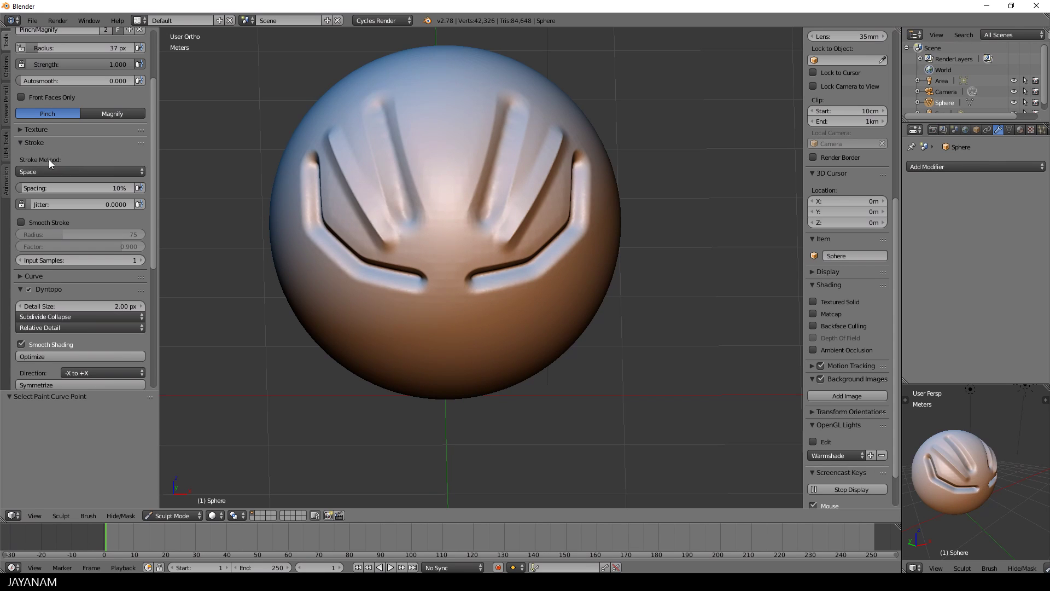
pyautogui.click(21, 222)
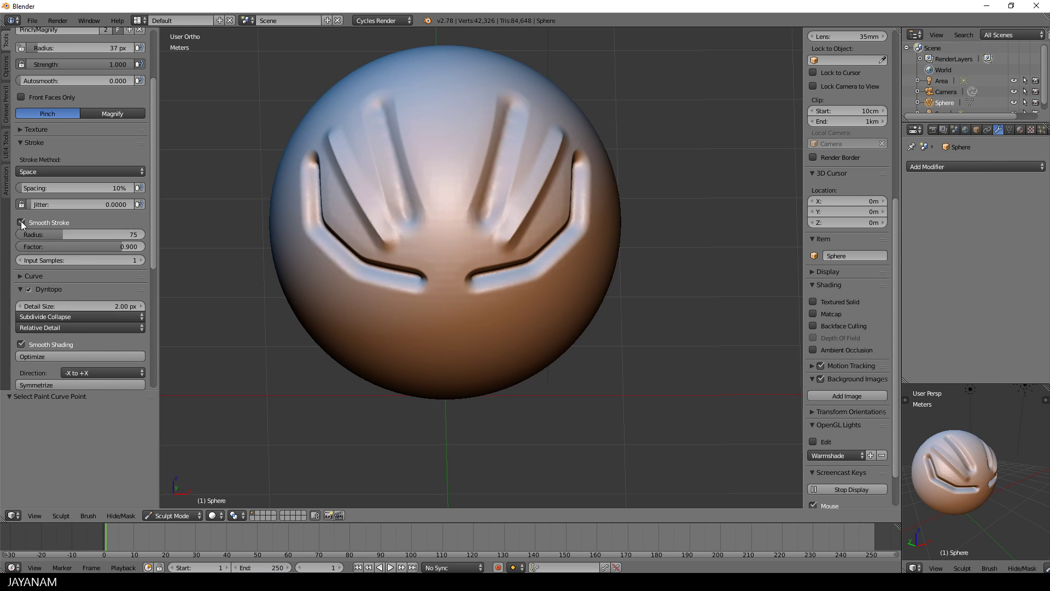
pyautogui.scroll(4, 598, 202)
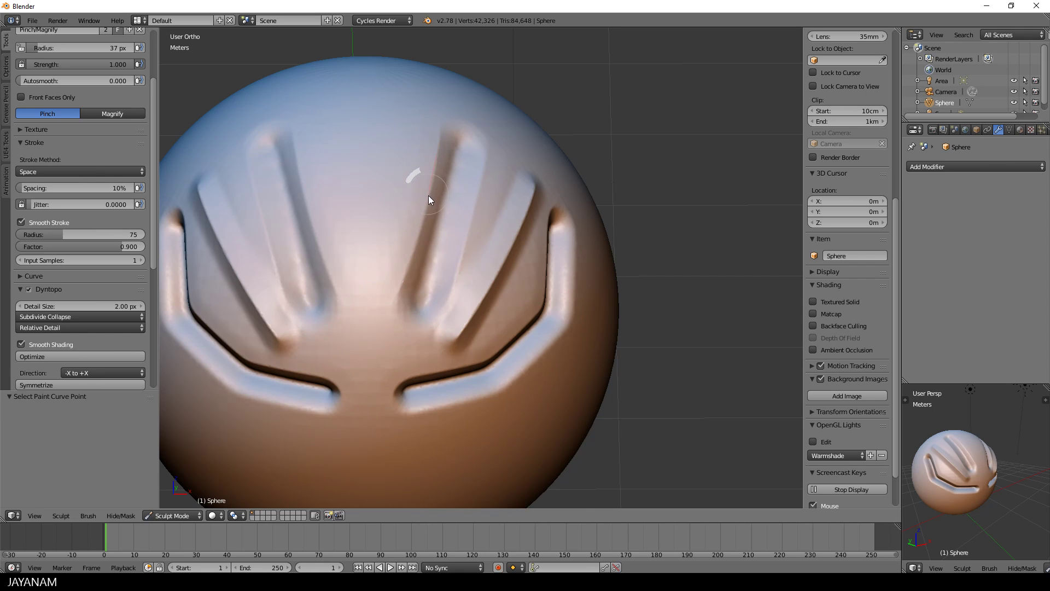
pyautogui.moveTo(421, 218); pyautogui.dragTo(394, 317)
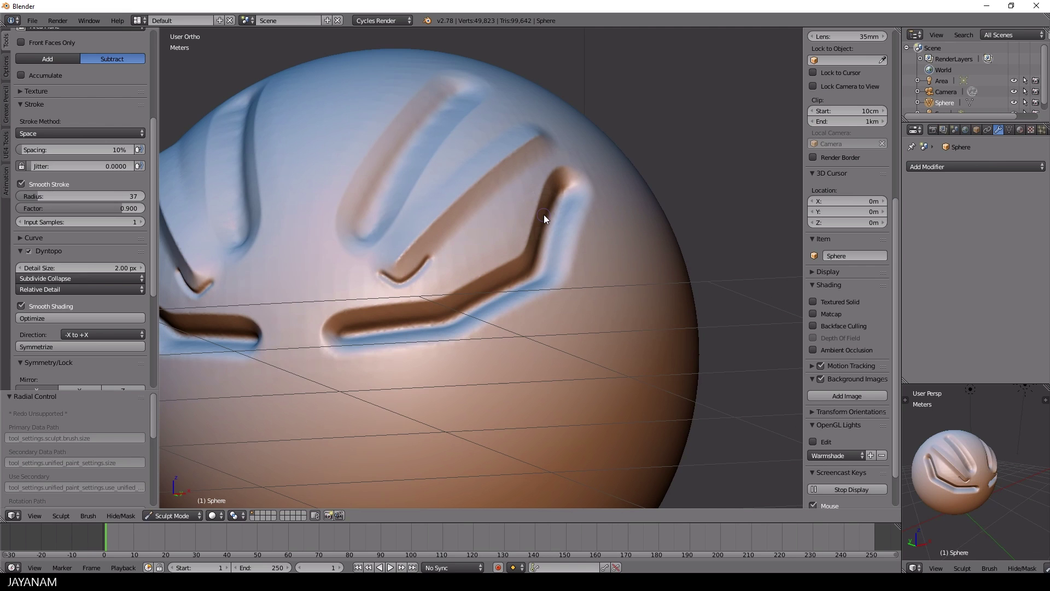
# - Undo the hooked cut and redraw it as a short curved groove curling off the middle diagonal groove
pyautogui.hotkey('ctrl', 'z')
pyautogui.scroll(1, 451, 271)
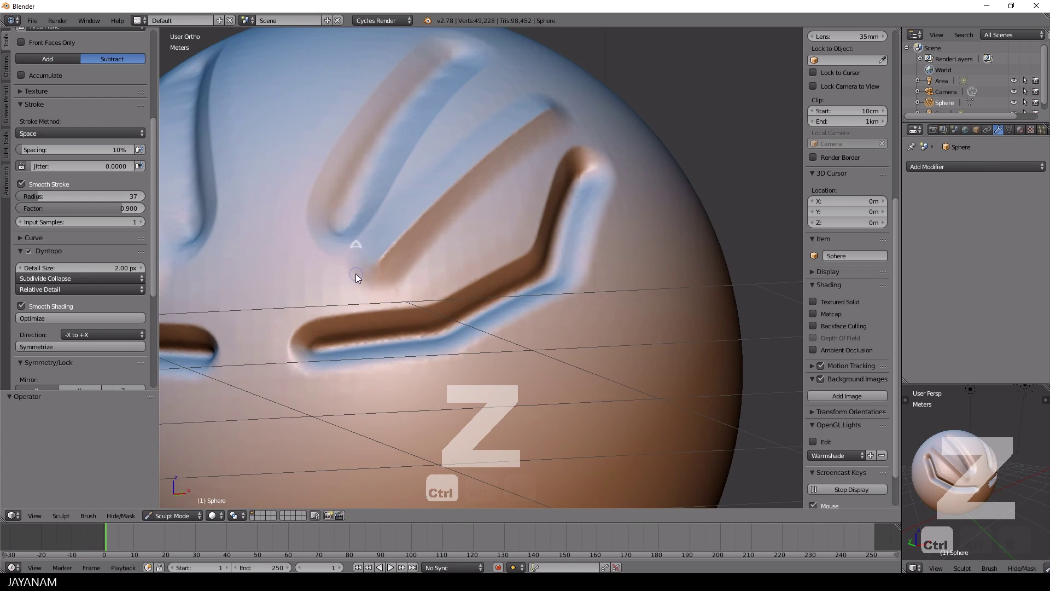
pyautogui.moveTo(355, 276)
pyautogui.mouseDown()
pyautogui.moveTo(386, 297)
pyautogui.moveTo(415, 275)
pyautogui.mouseUp()
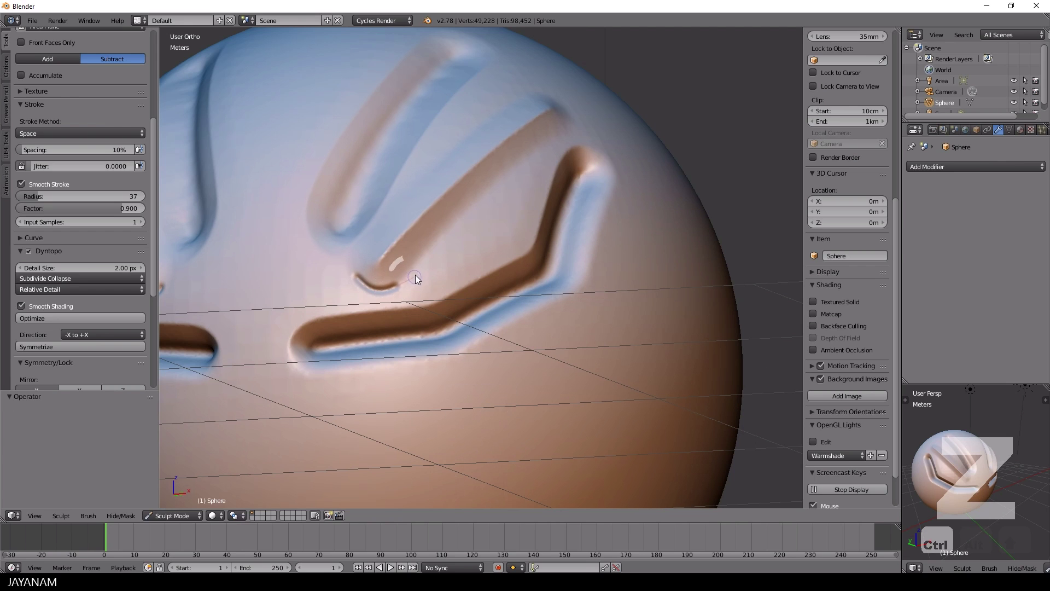
pyautogui.moveTo(446, 230)
pyautogui.mouseDown()
pyautogui.moveTo(465, 220)
pyautogui.moveTo(402, 272)
pyautogui.moveTo(463, 209)
pyautogui.moveTo(430, 243)
pyautogui.moveTo(464, 233)
pyautogui.moveTo(486, 196)
pyautogui.moveTo(357, 321)
pyautogui.moveTo(334, 278)
pyautogui.moveTo(345, 268)
pyautogui.moveTo(373, 293)
pyautogui.moveTo(383, 280)
pyautogui.moveTo(349, 267)
pyautogui.moveTo(374, 295)
pyautogui.moveTo(393, 292)
pyautogui.moveTo(346, 264)
pyautogui.mouseUp()
pyautogui.scroll(-5, 337, 285)
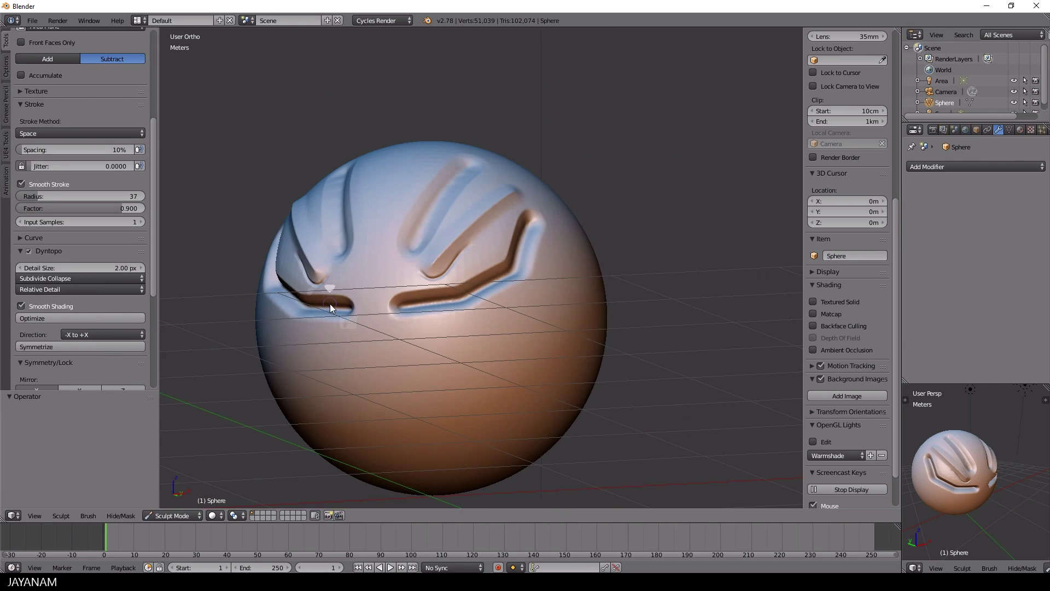
# - Switch the stroke method to Curve and lay a four-point paint curve along the bent lower-right groove
pyautogui.moveTo(330, 303)
pyautogui.mouseDown(button='middle')
pyautogui.moveTo(364, 337)
pyautogui.moveTo(323, 330)
pyautogui.moveTo(479, 272)
pyautogui.mouseUp(button='middle')
pyautogui.press('e')
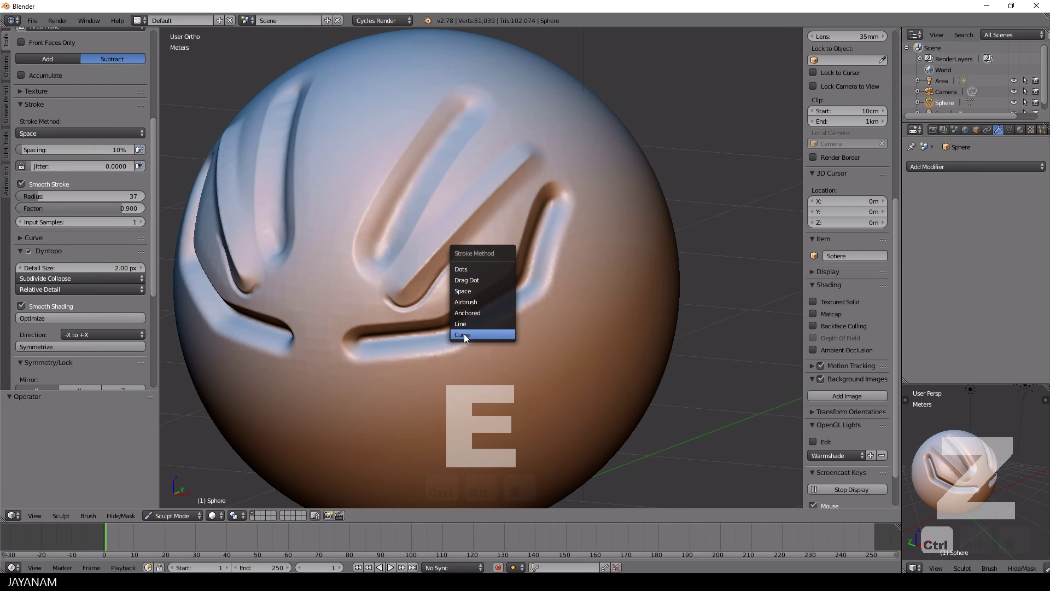
pyautogui.click(463, 335)
pyautogui.keyDown('ctrl'); pyautogui.click(352, 362); pyautogui.keyUp('ctrl')
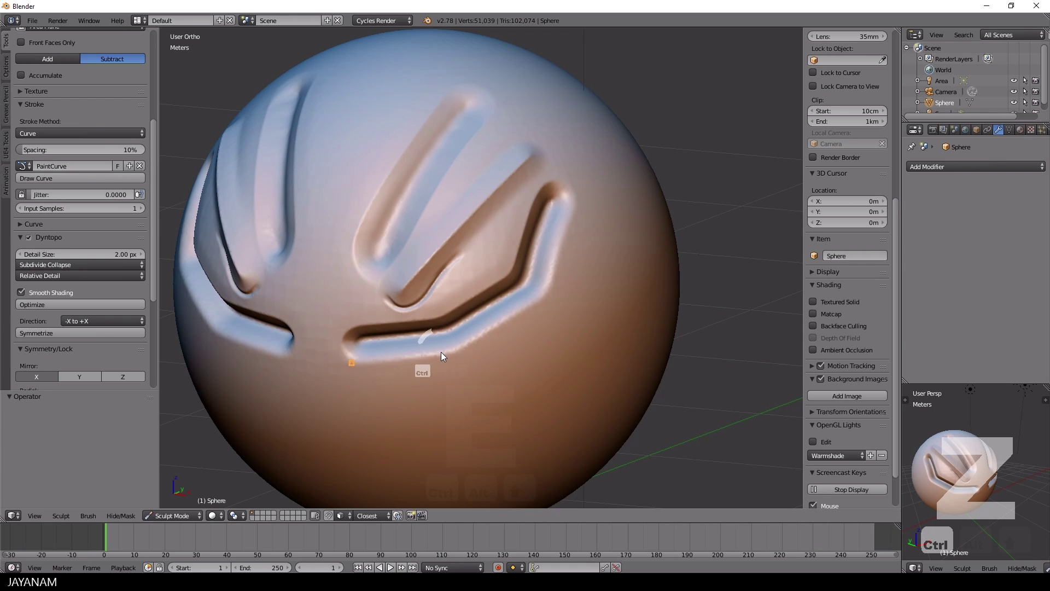
pyautogui.keyDown('ctrl'); pyautogui.click(447, 353); pyautogui.keyUp('ctrl')
pyautogui.keyDown('ctrl'); pyautogui.click(546, 294); pyautogui.keyUp('ctrl')
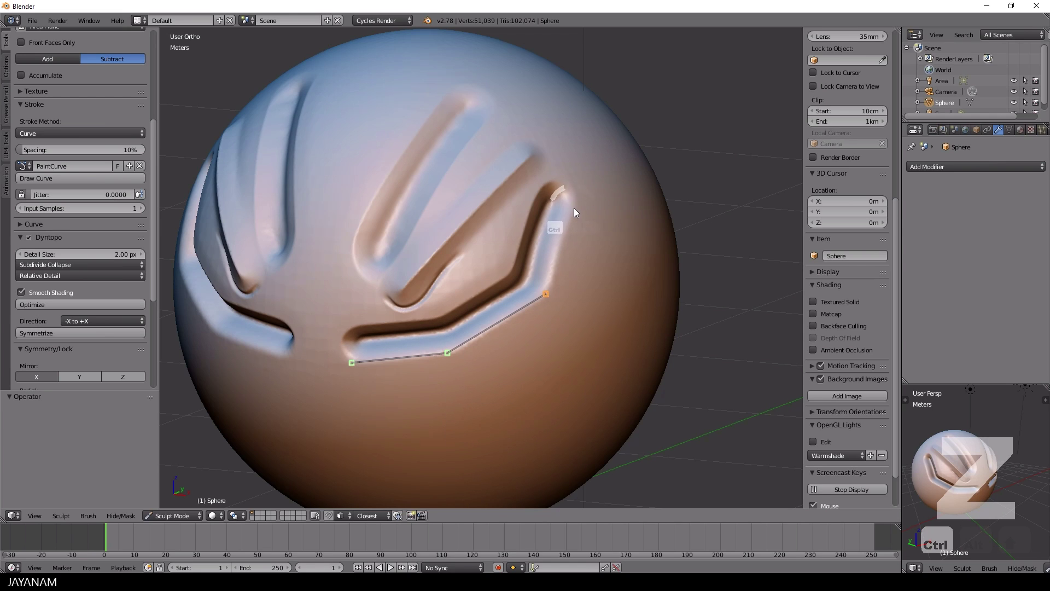
pyautogui.keyDown('ctrl'); pyautogui.click(572, 208); pyautogui.keyUp('ctrl')
pyautogui.press('Return')
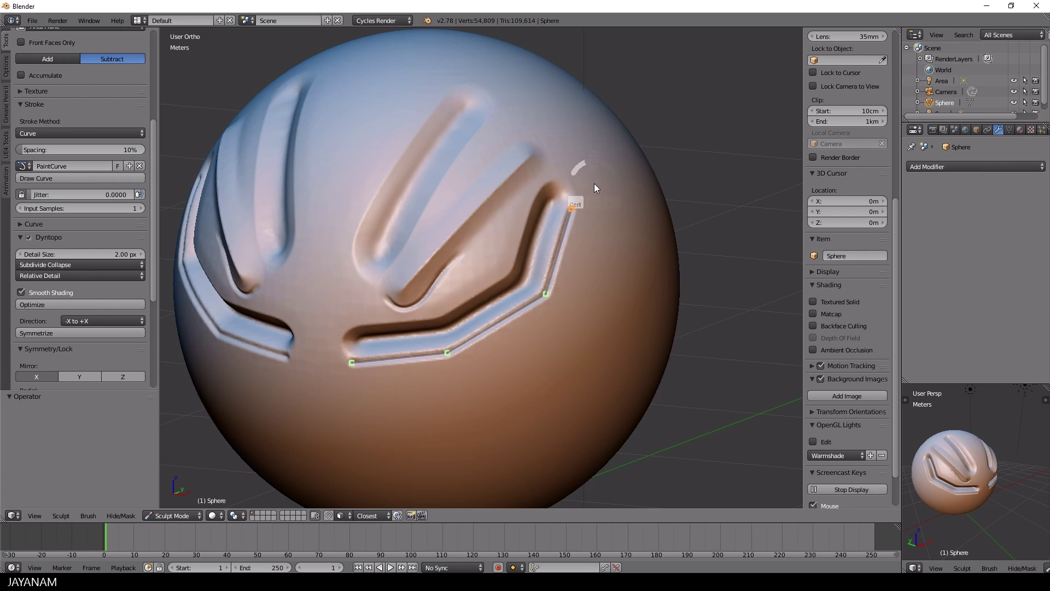
pyautogui.hotkey('ctrl', 'z')
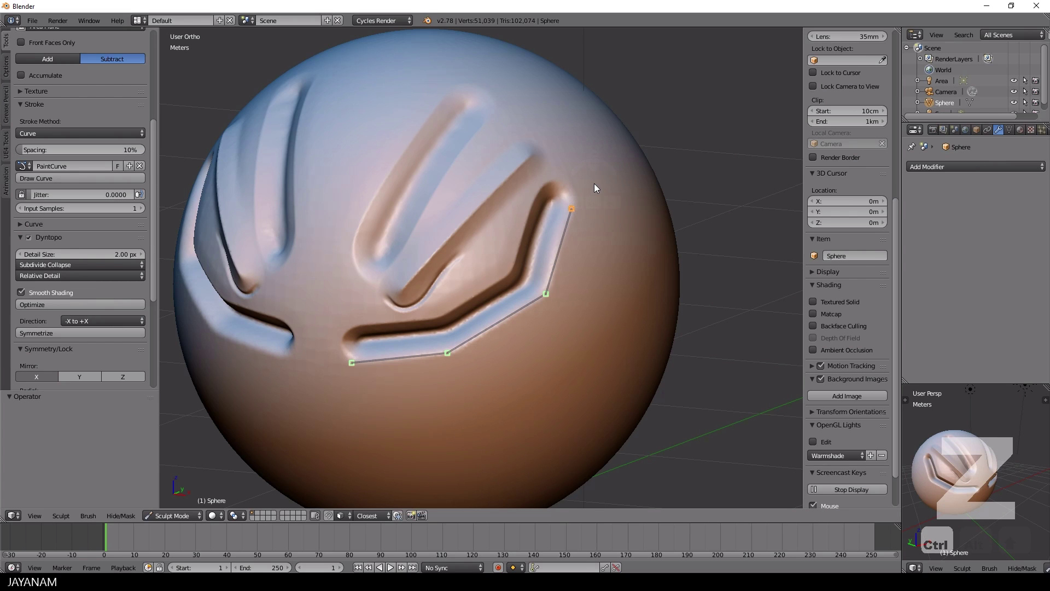
# - Set the brush to Add and run it along the curve to raise a mirrored ridge
pyautogui.moveTo(595, 183)
pyautogui.mouseDown(button='middle')
pyautogui.moveTo(616, 284)
pyautogui.moveTo(597, 277)
pyautogui.mouseUp(button='middle')
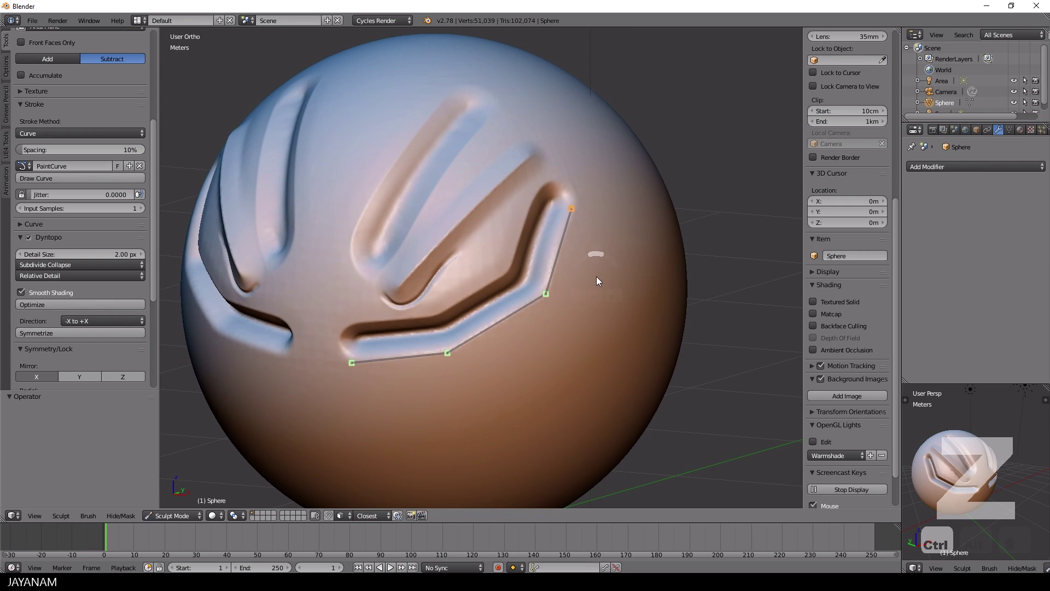
pyautogui.click(50, 58)
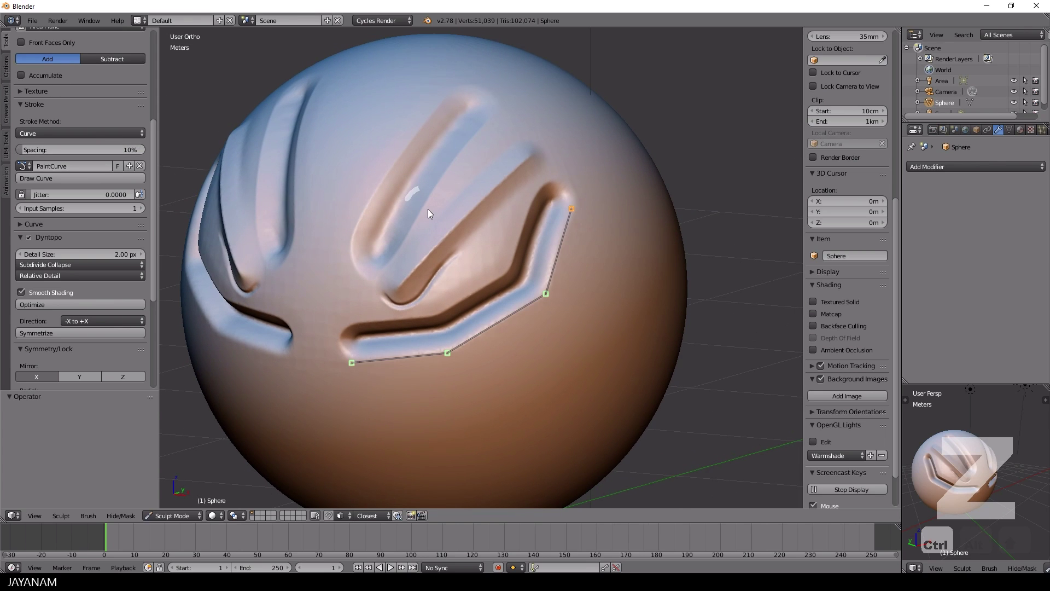
pyautogui.press('Return')
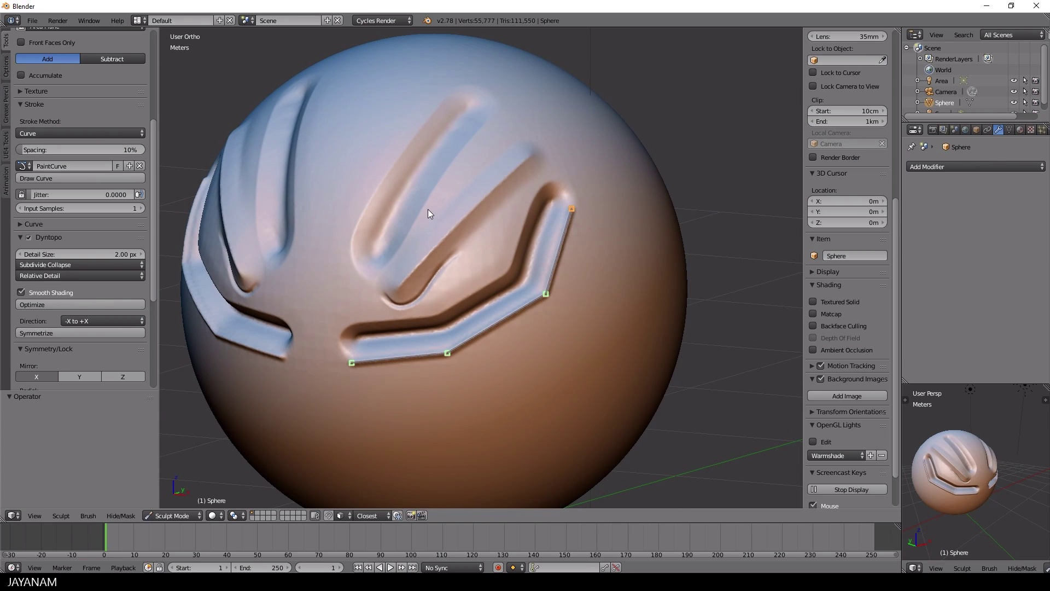
pyautogui.keyDown('shift'); pyautogui.rightClick(428, 210); pyautogui.keyUp('shift')
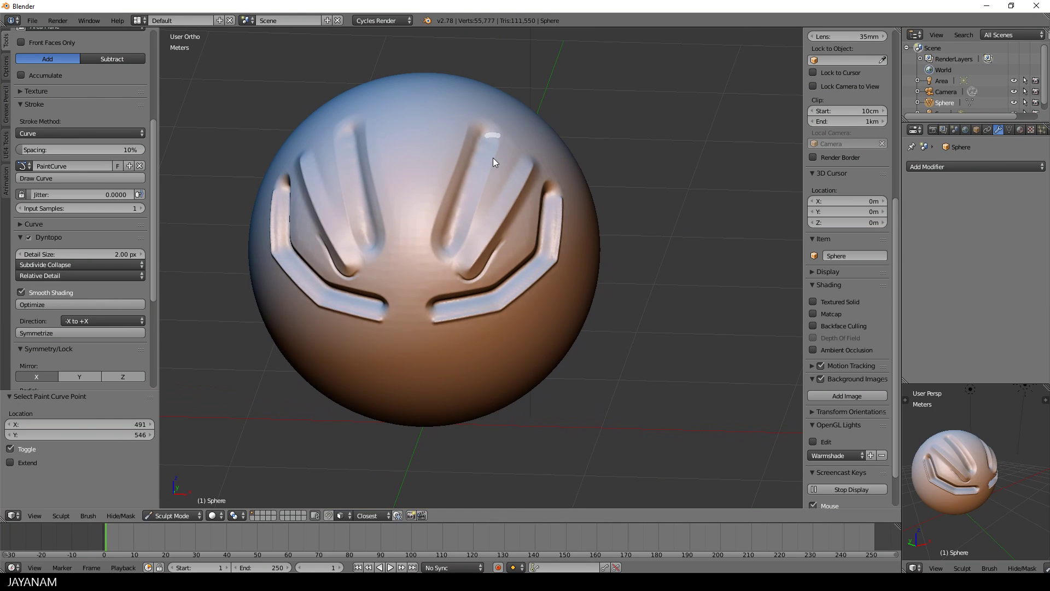
# - Resize the brush, switch it to Subtract, and add a second point to form a straight curve
pyautogui.press('f')
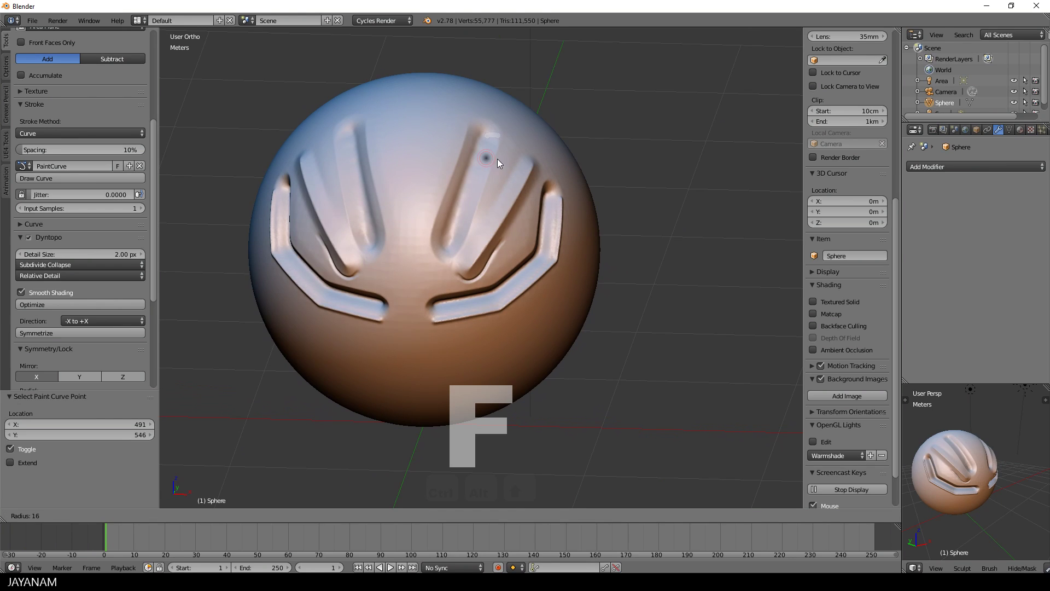
pyautogui.click(499, 160)
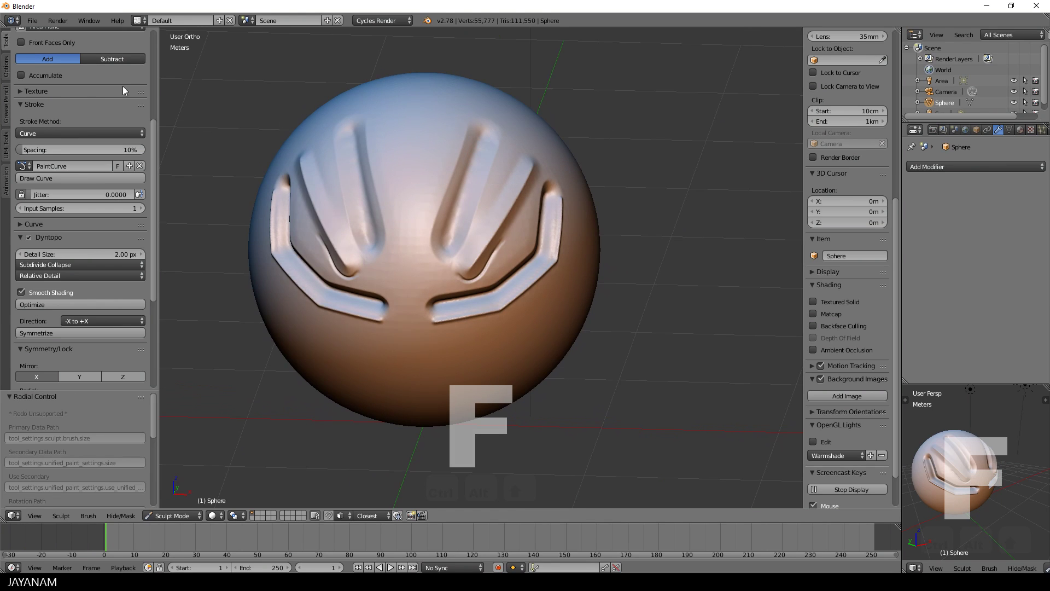
pyautogui.click(123, 60)
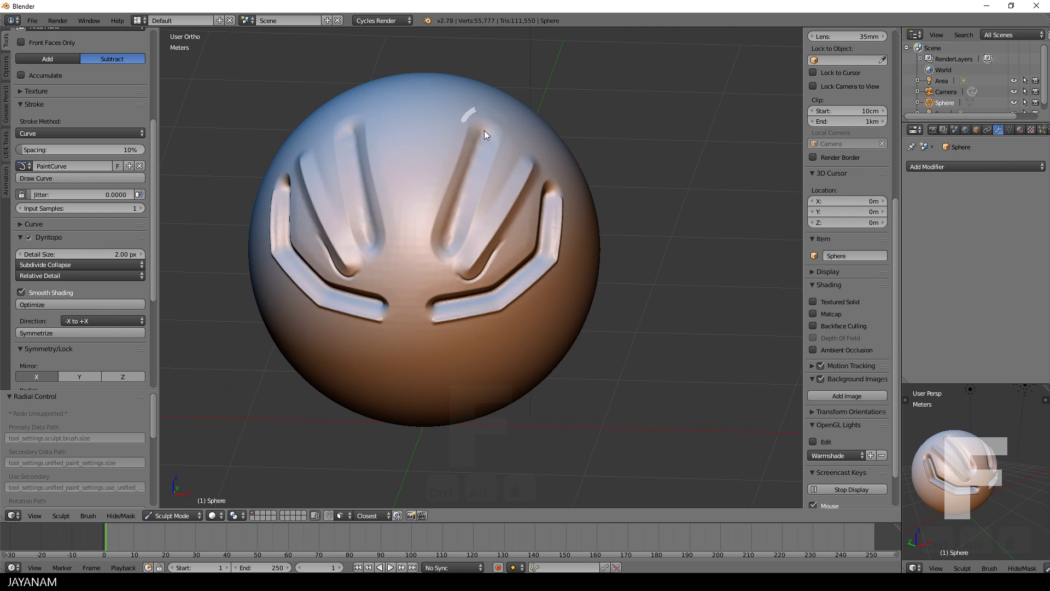
pyautogui.keyDown('ctrl'); pyautogui.click(443, 248); pyautogui.keyUp('ctrl')
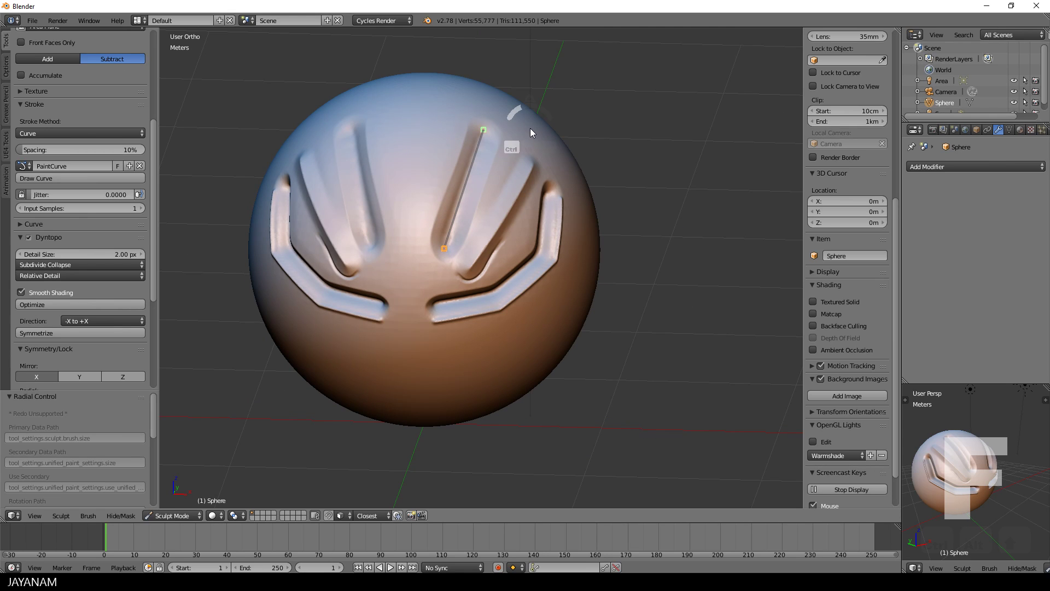
# - Carve the groove twice along the straight curve, then delete all the curve points
pyautogui.press('Return')
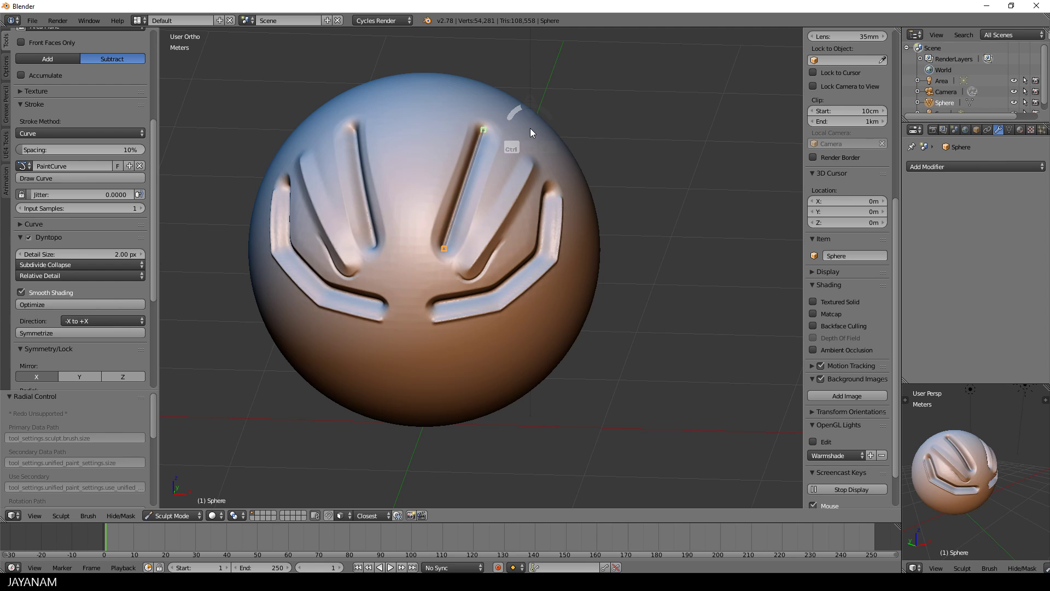
pyautogui.press('Return')
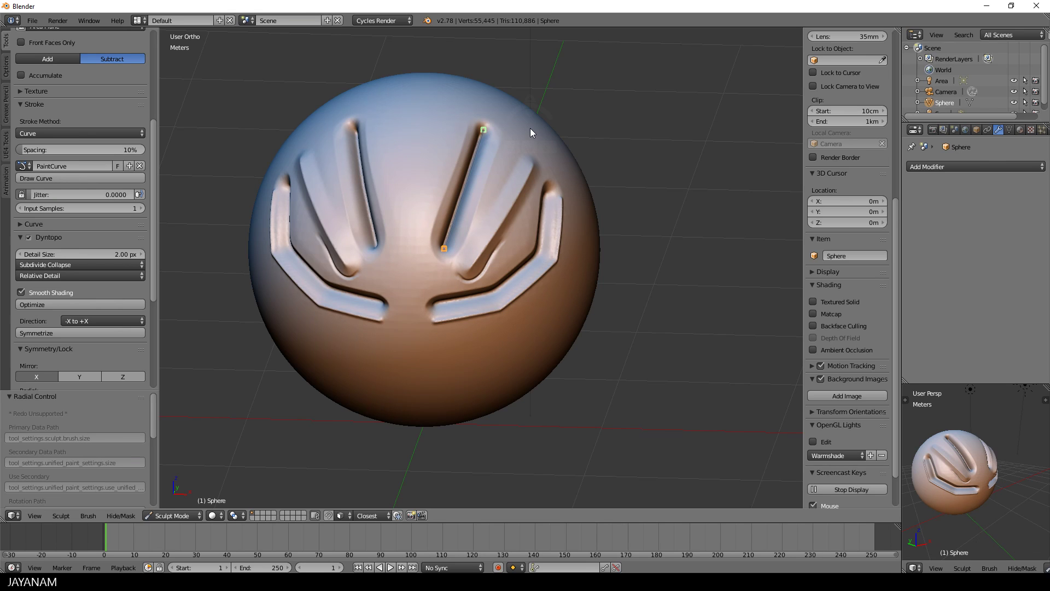
pyautogui.press('a')
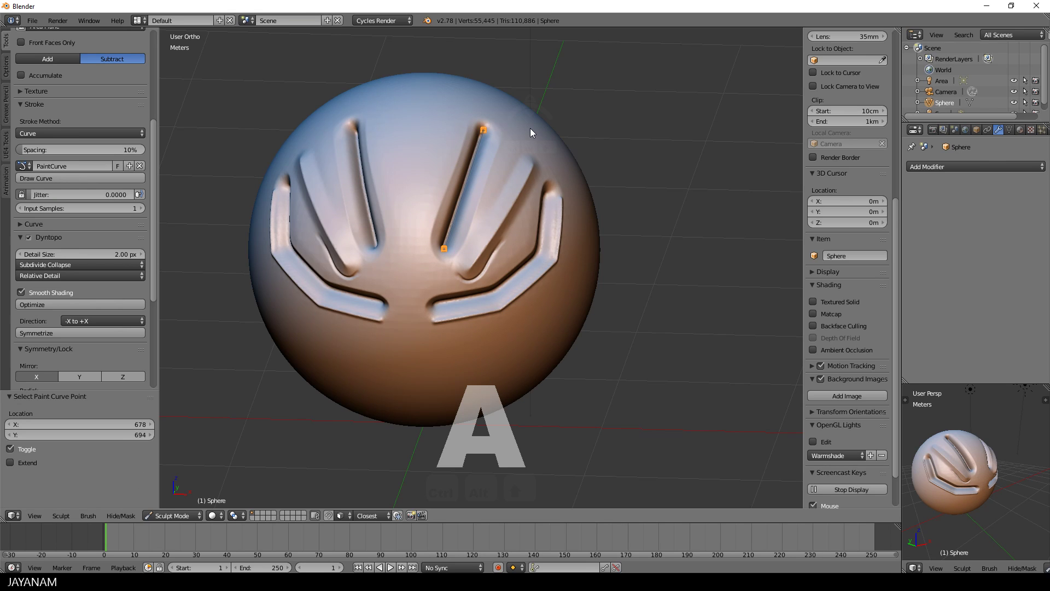
pyautogui.press('x')
pyautogui.moveTo(531, 129); pyautogui.dragTo(618, 217, button='middle')
# - Undo the last action and select the Flatten/Contrast brush, keeping the Curve stroke method
pyautogui.hotkey('ctrl', 'z')
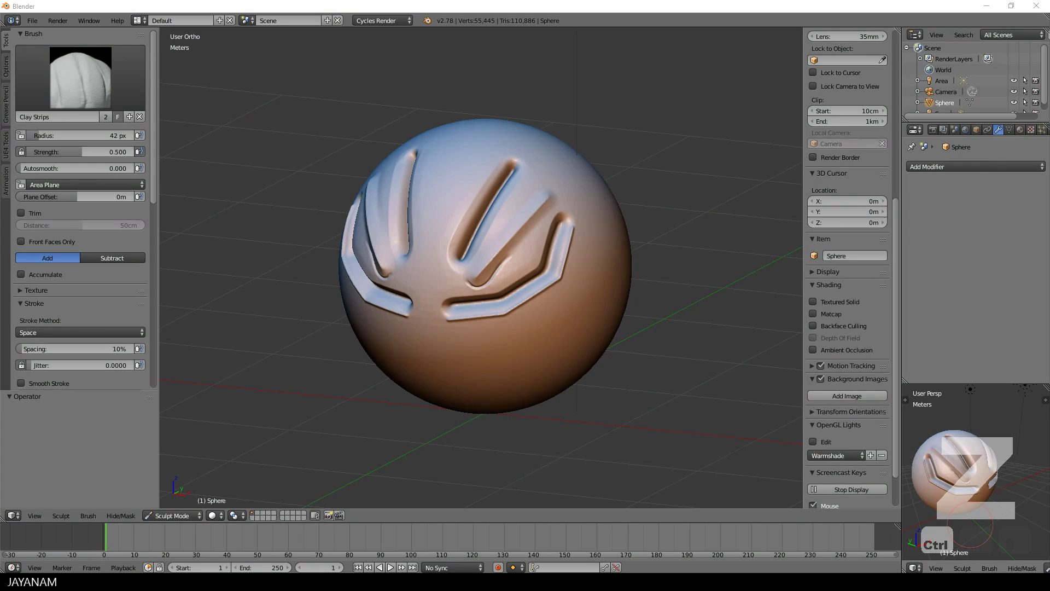
pyautogui.scroll(3, 496, 309)
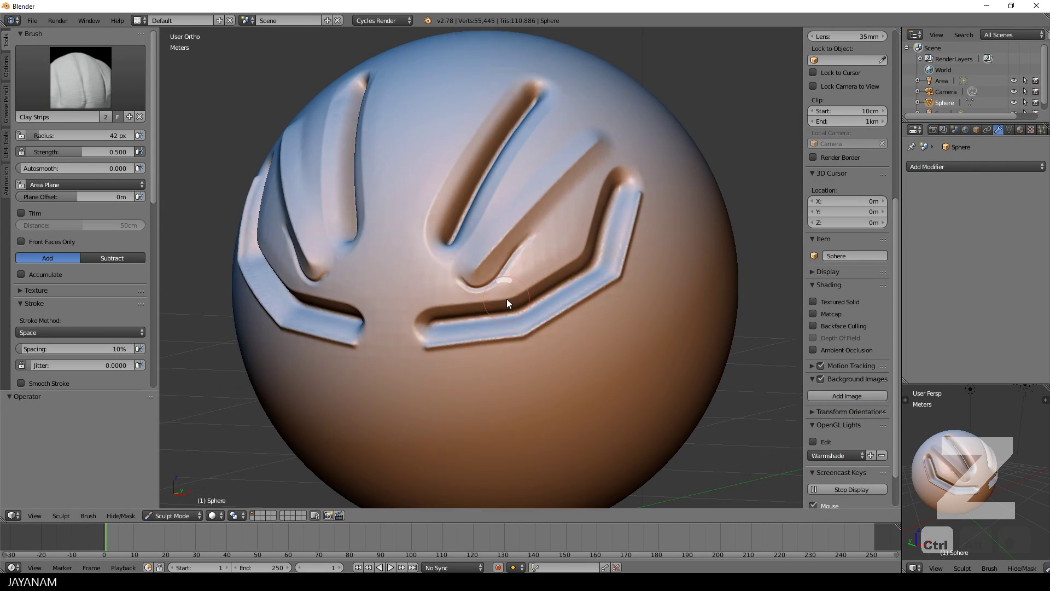
pyautogui.moveTo(507, 300); pyautogui.dragTo(501, 299, button='middle')
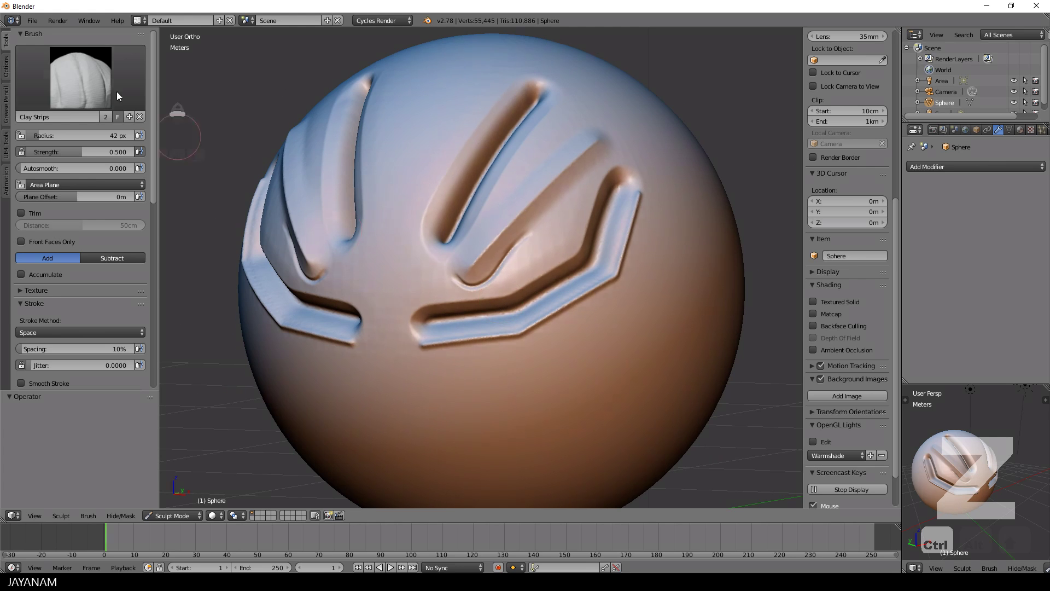
pyautogui.click(82, 74)
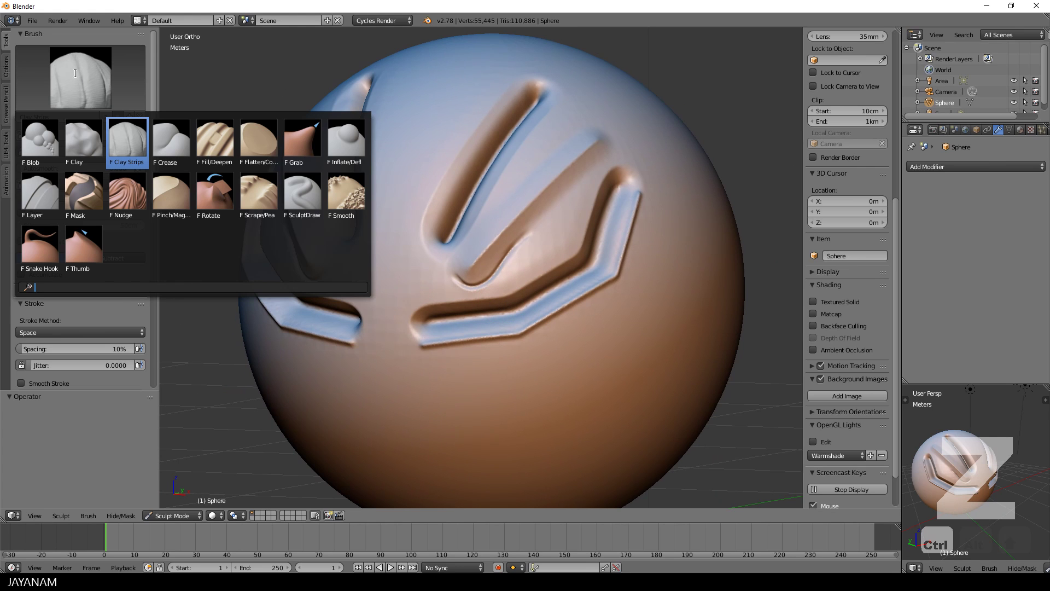
pyautogui.click(258, 141)
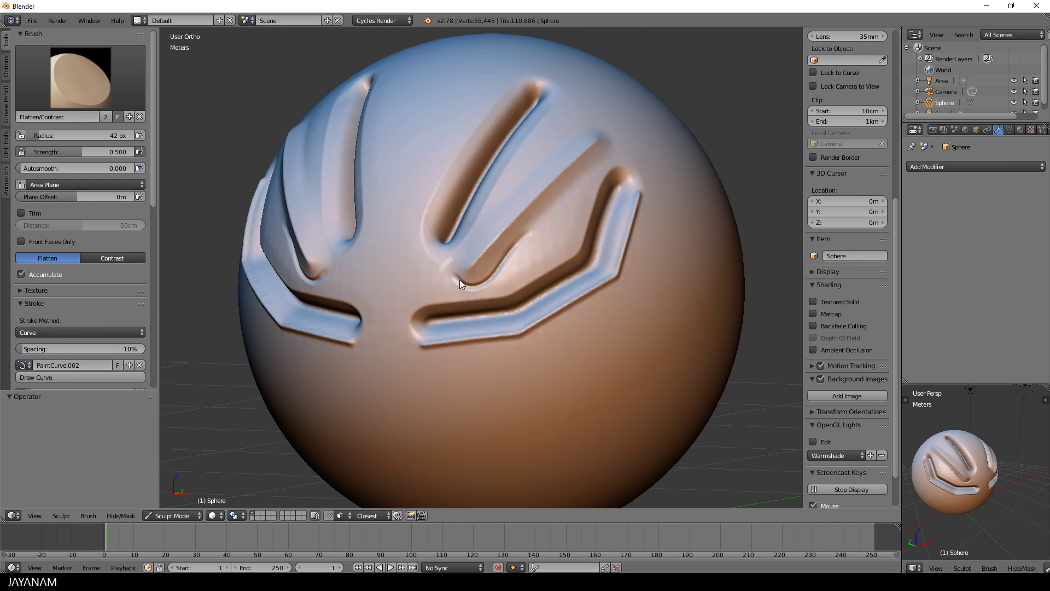
pyautogui.press('e')
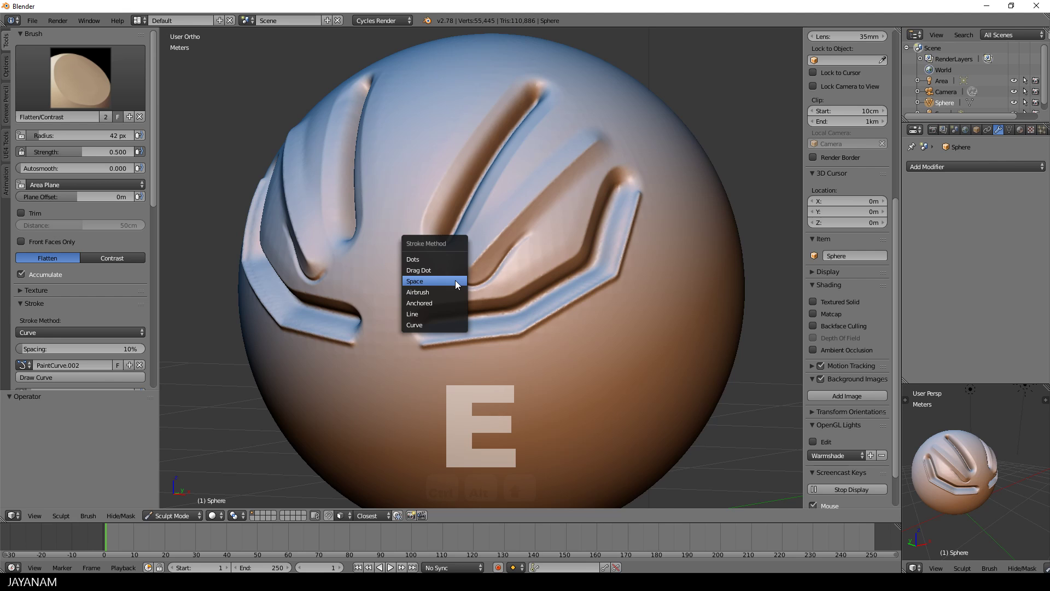
pyautogui.click(434, 322)
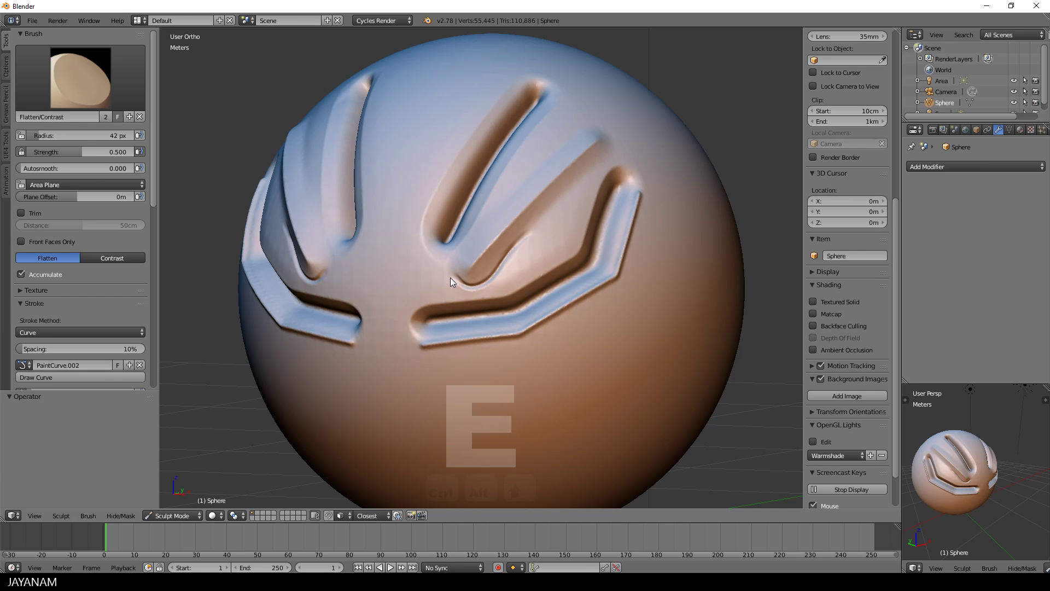
# - Flatten twice along a short curve between the middle groove and ridge, then delete the curve
pyautogui.keyDown('ctrl'); pyautogui.moveTo(451, 278); pyautogui.dragTo(484, 284, button='right'); pyautogui.keyUp('ctrl')
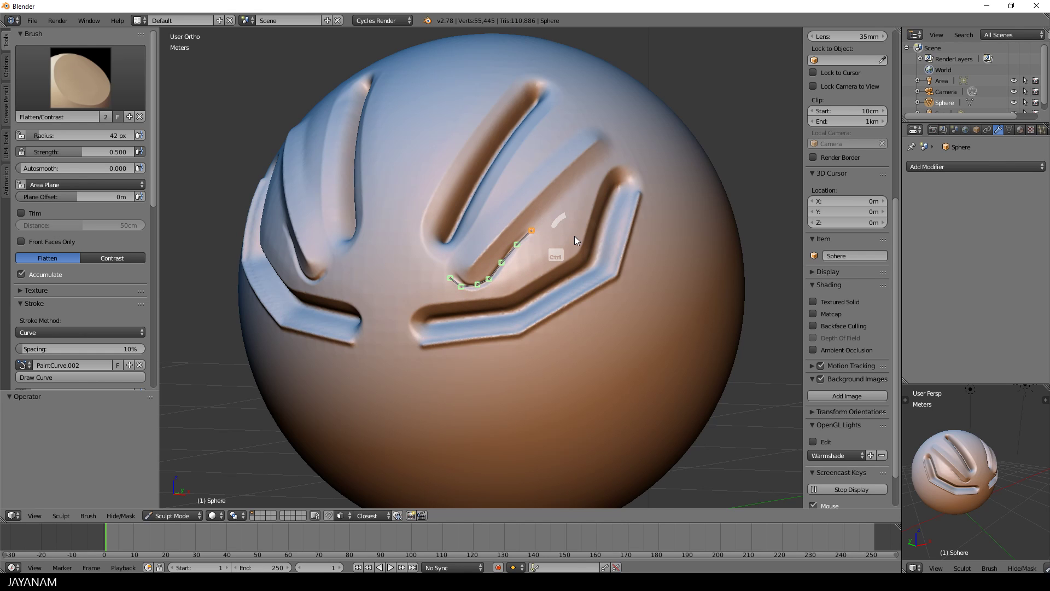
pyautogui.rightClick(478, 285)
pyautogui.press('Return')
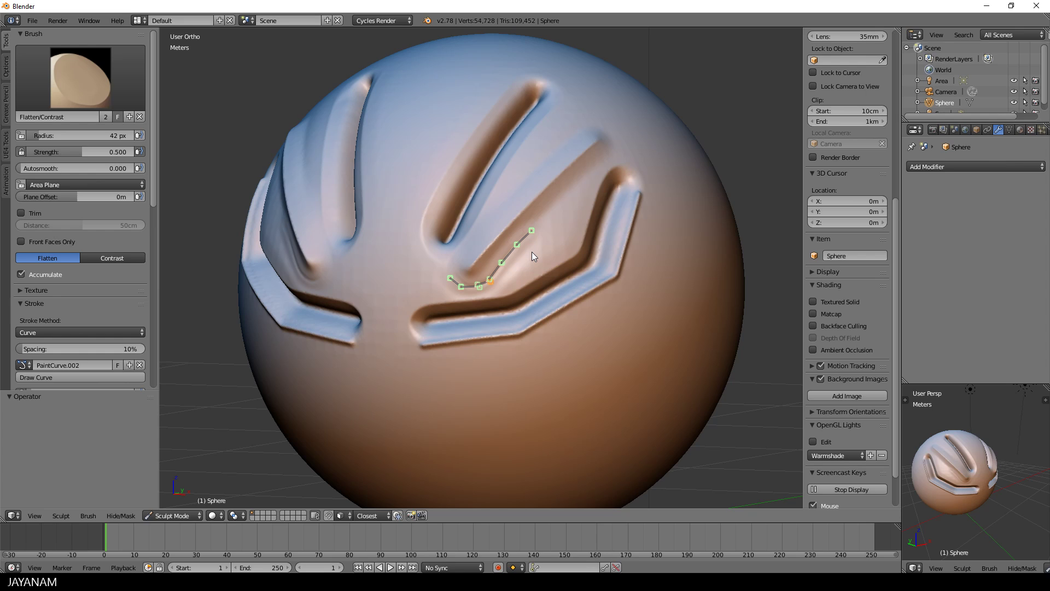
pyautogui.press('Return')
pyautogui.press('a')
pyautogui.press('x')
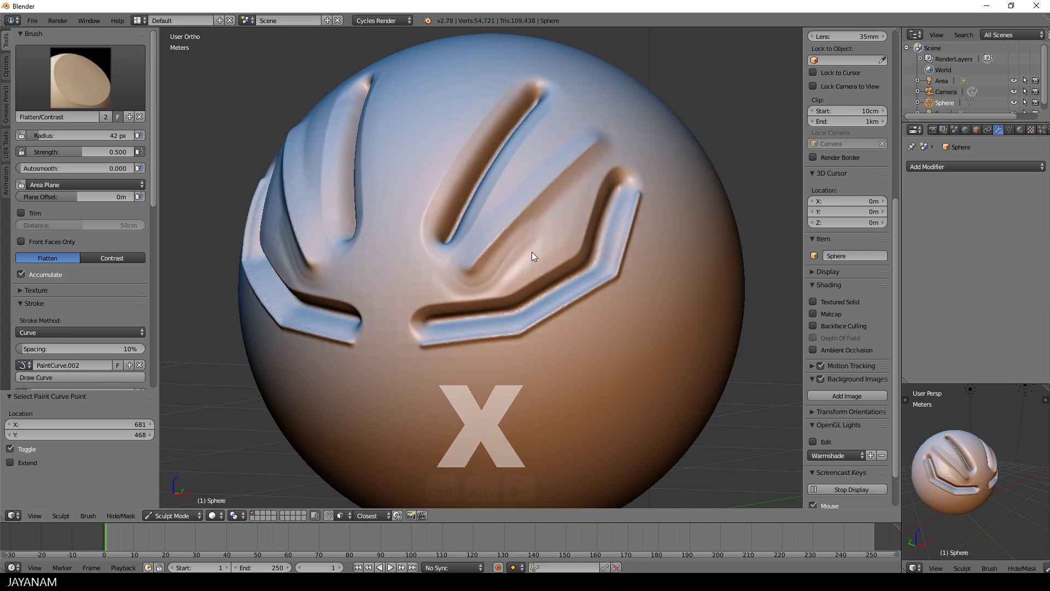
# - Switch the Flatten/Contrast brush to Space strokes and resize it
pyautogui.press('e')
pyautogui.click(511, 212)
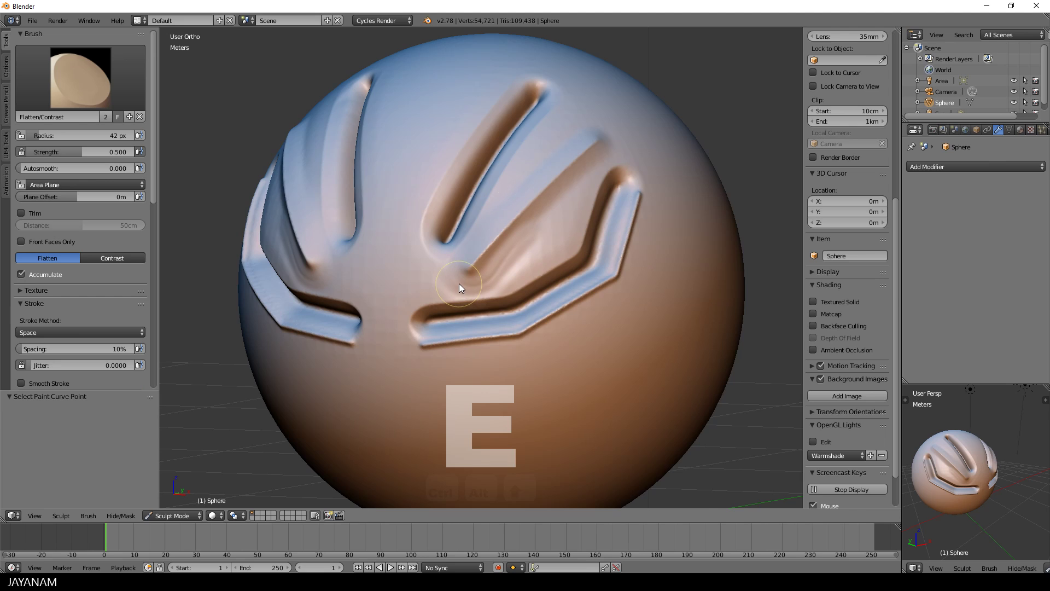
pyautogui.scroll(3, 459, 283)
pyautogui.press('f')
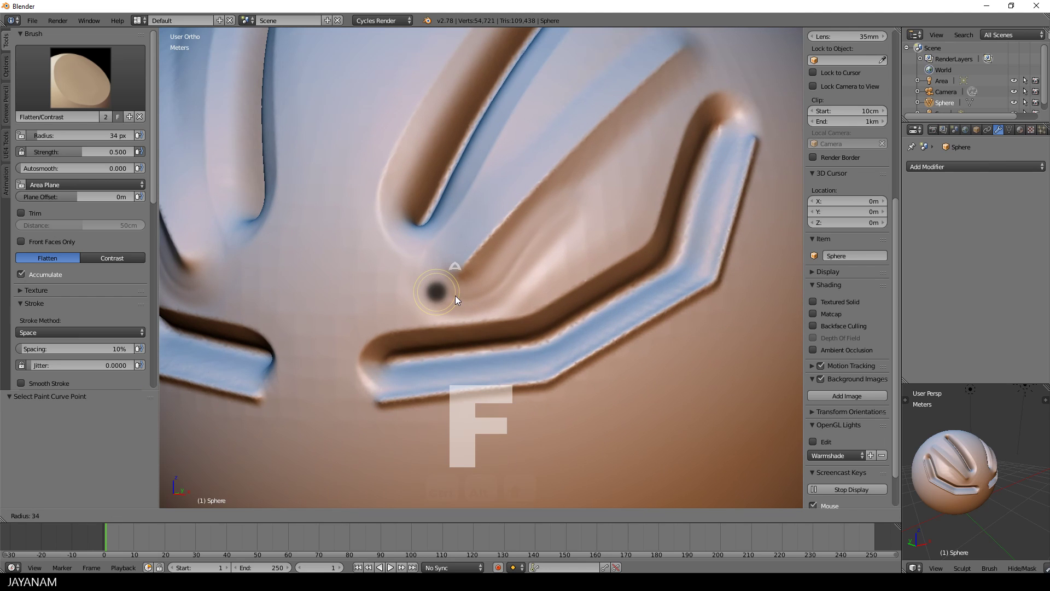
pyautogui.click(455, 296)
# - Alternate Smooth and Flatten strokes over the patch between the middle groove and lower ridge
pyautogui.press('s')
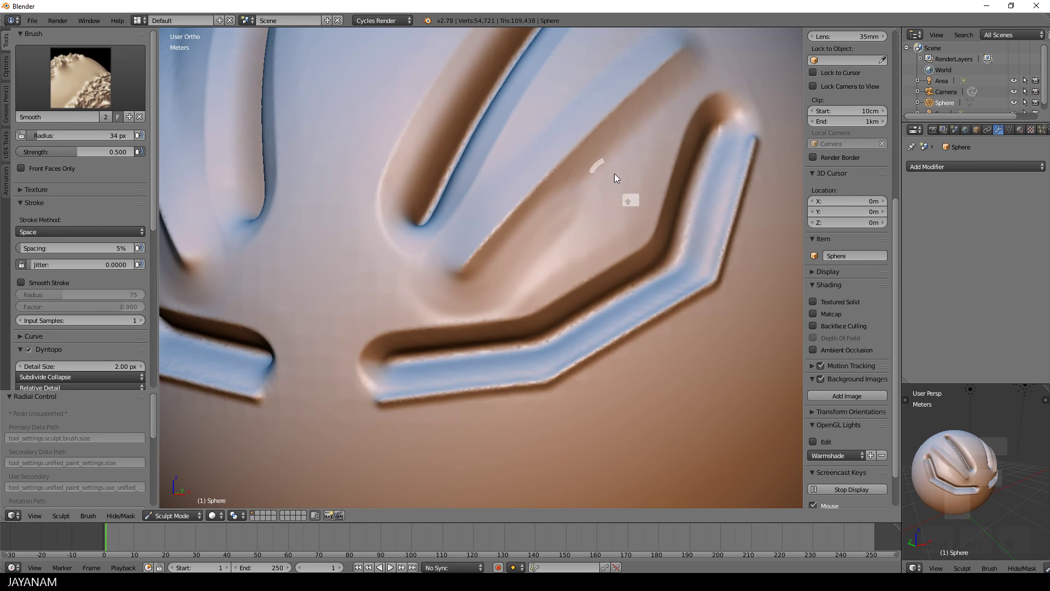
pyautogui.hotkey('shift', 't')
pyautogui.scroll(-5, 365, 298)
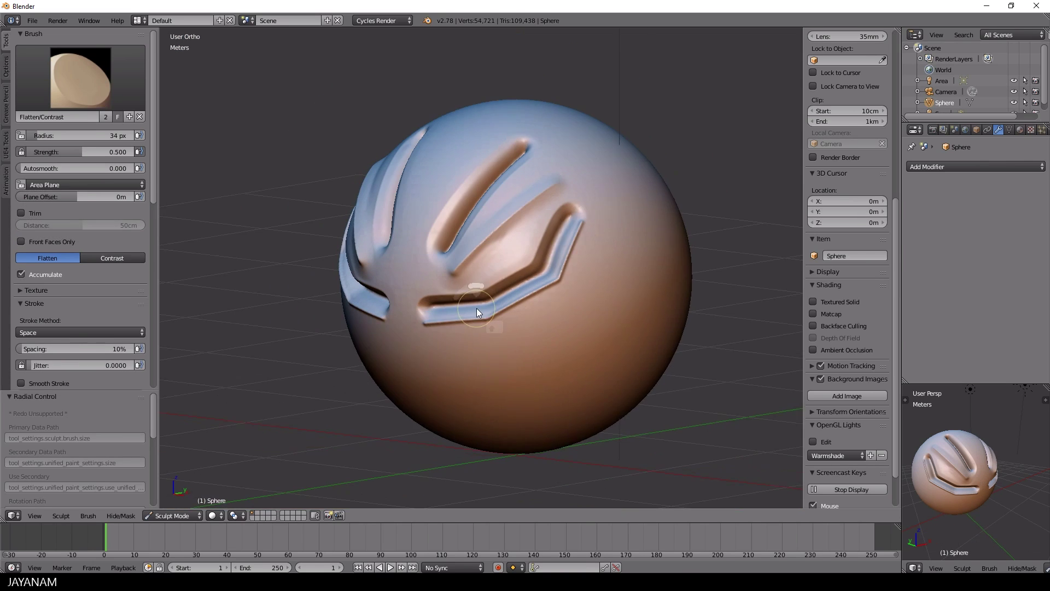
pyautogui.scroll(4, 478, 308)
pyautogui.press('s')
pyautogui.hotkey('shift', 't')
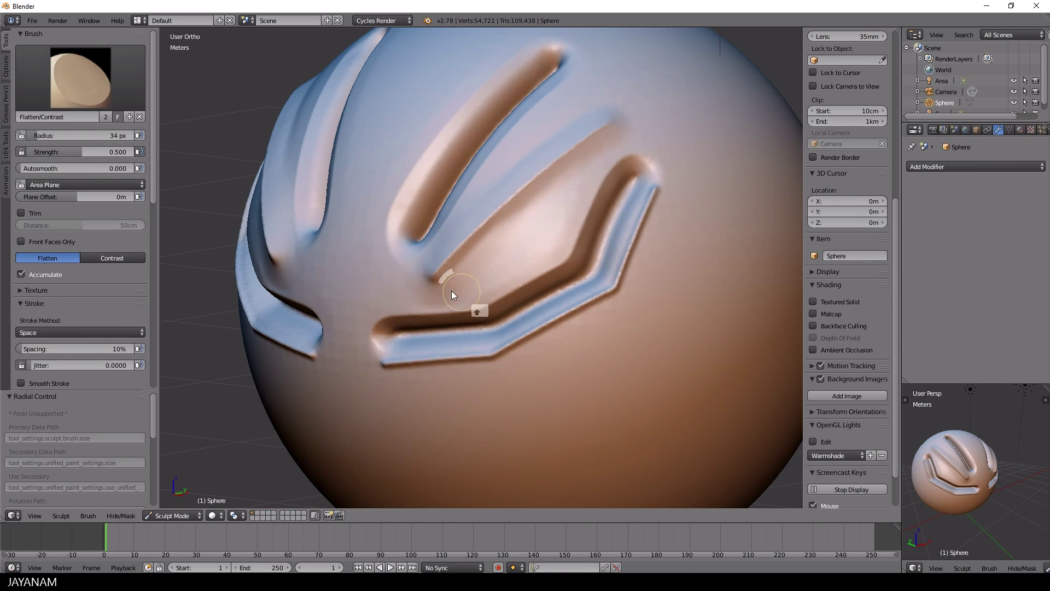
pyautogui.press('s')
pyautogui.hotkey('shift', 't')
pyautogui.scroll(-4, 446, 301)
pyautogui.scroll(4, 580, 294)
pyautogui.press('s')
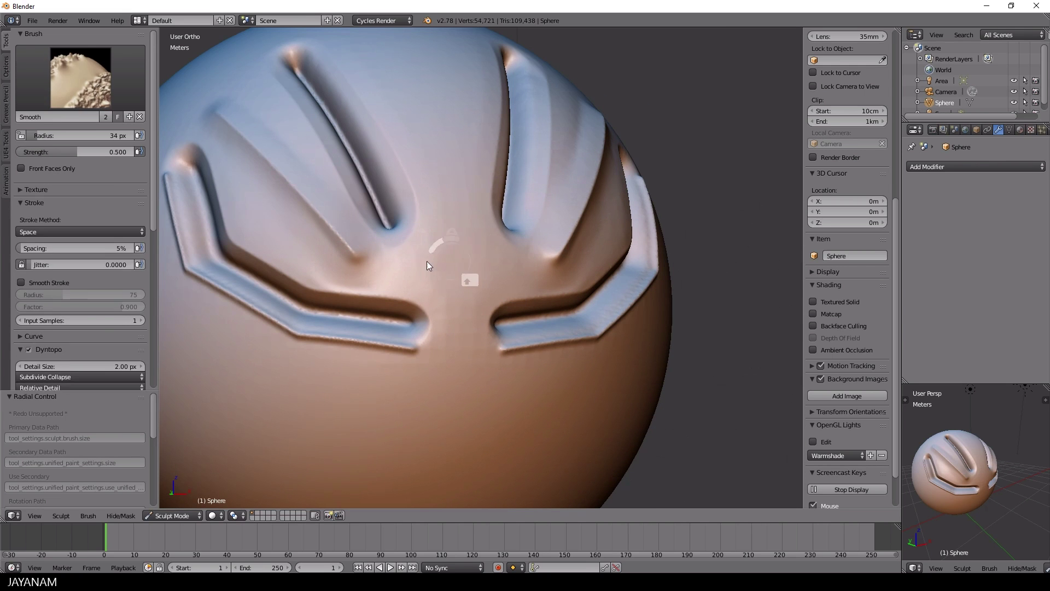
pyautogui.hotkey('shift', 't')
pyautogui.press('s')
pyautogui.hotkey('shift', 't')
pyautogui.scroll(-4, 486, 386)
pyautogui.scroll(-2, 542, 366)
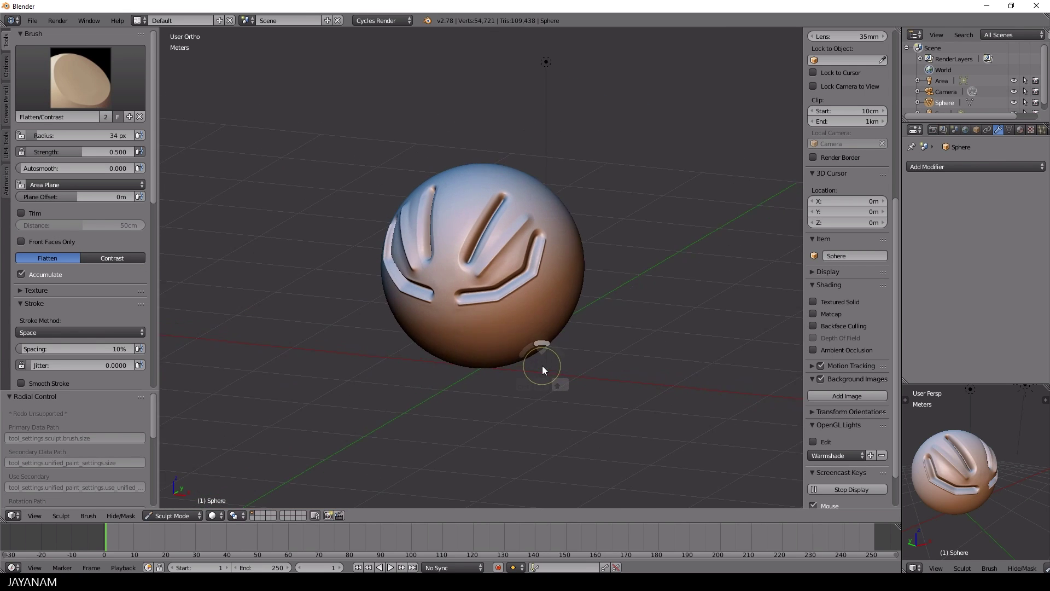
pyautogui.scroll(4, 543, 364)
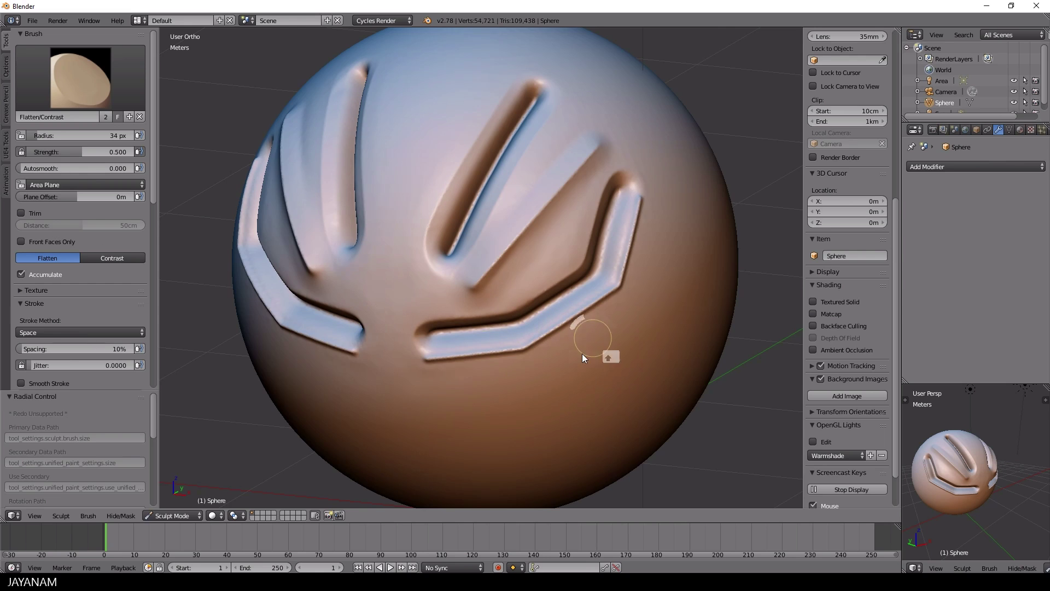
pyautogui.scroll(-1, 582, 354)
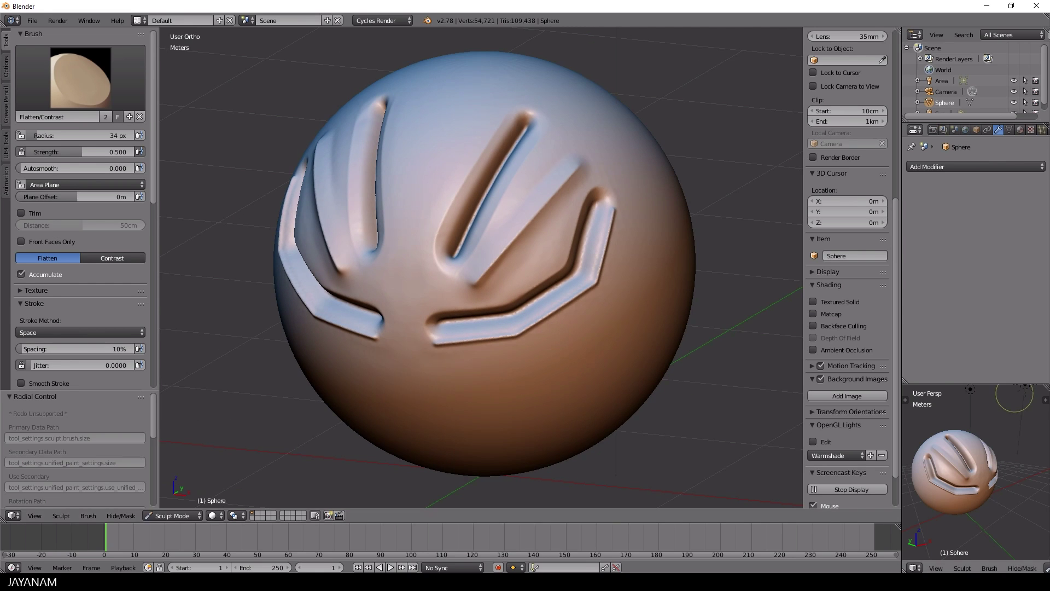
pyautogui.scroll(-1, 582, 354)
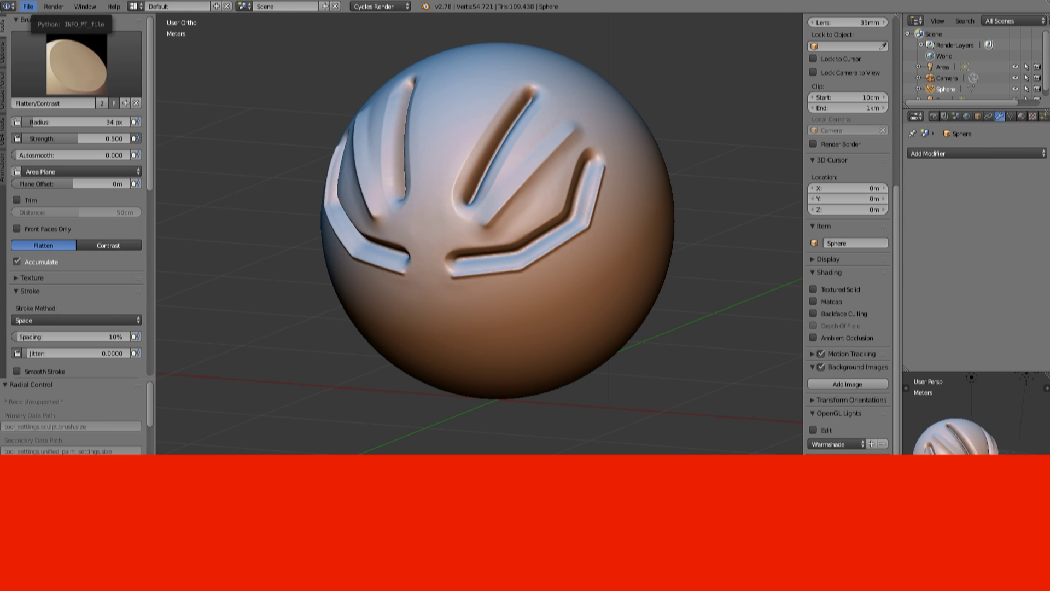